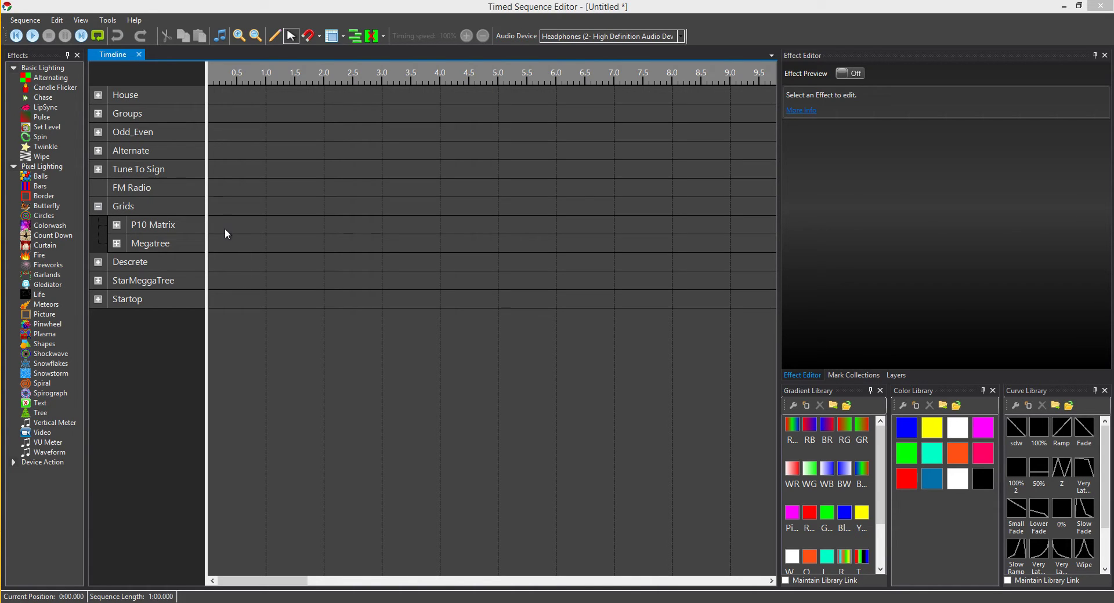
Drop a two-second Balls effect on P10 Matrix at about 0.75 s and set Orientation to Horizontal.
left_click_drag(37, 180, 251, 224)
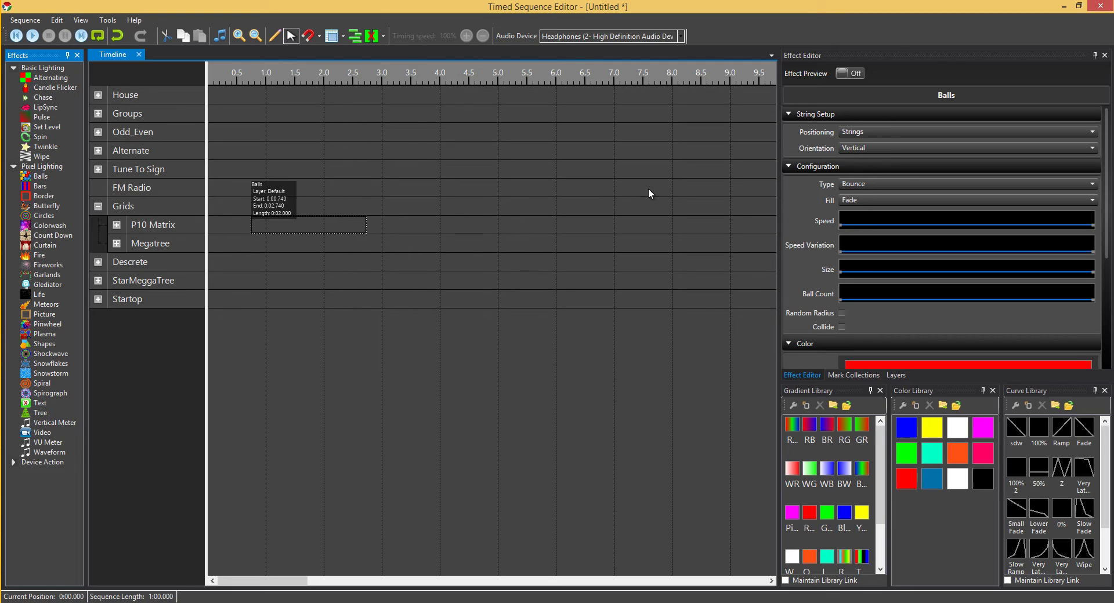
left_click(864, 149)
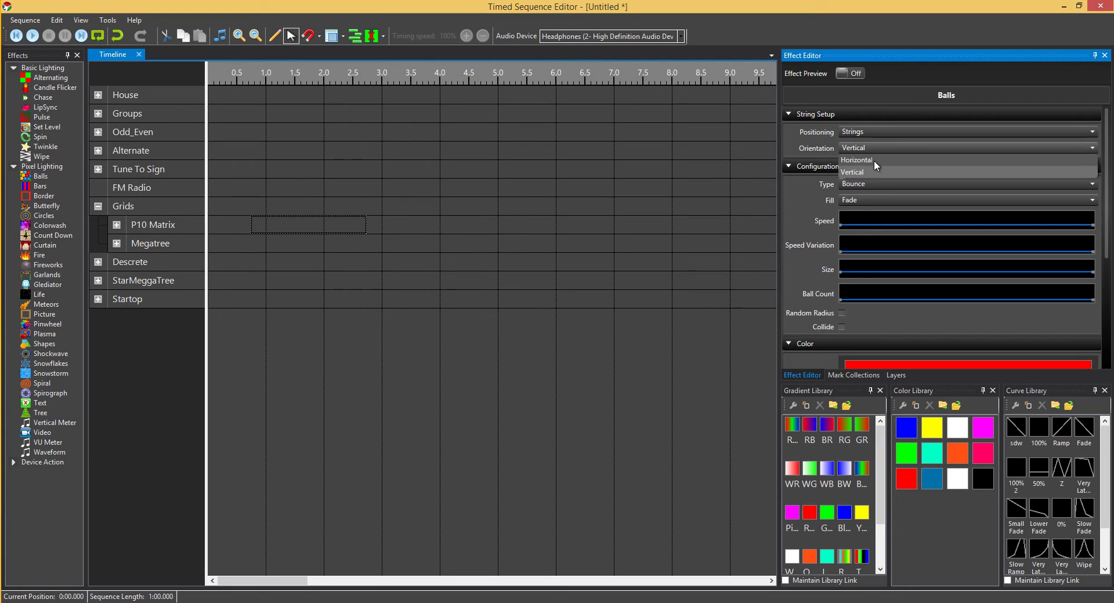
left_click(873, 160)
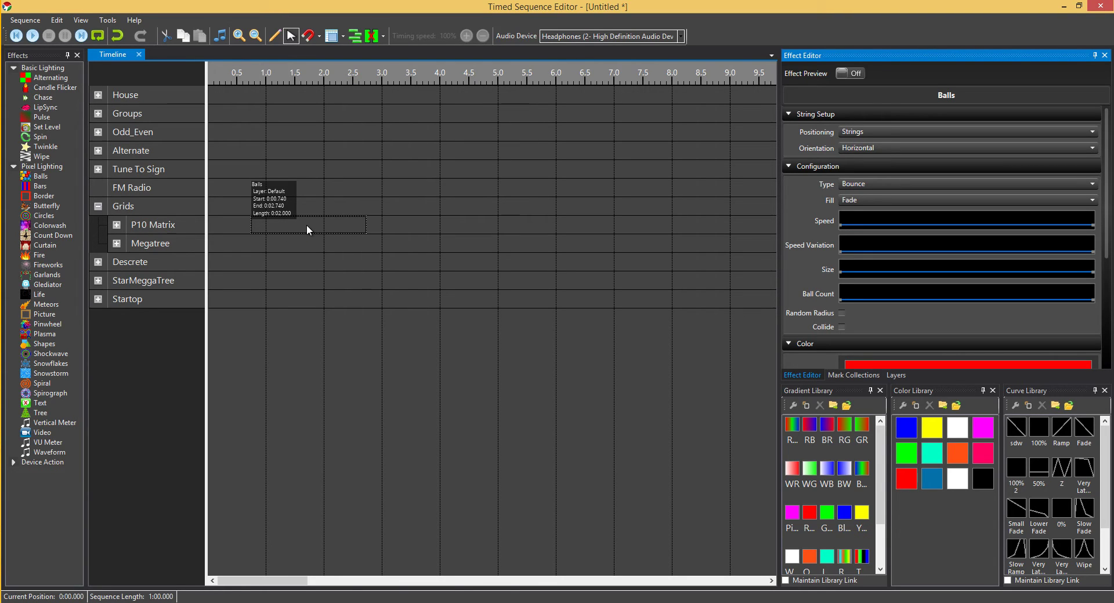
Close the test sequence editor without saving the changes.
left_click(336, 224)
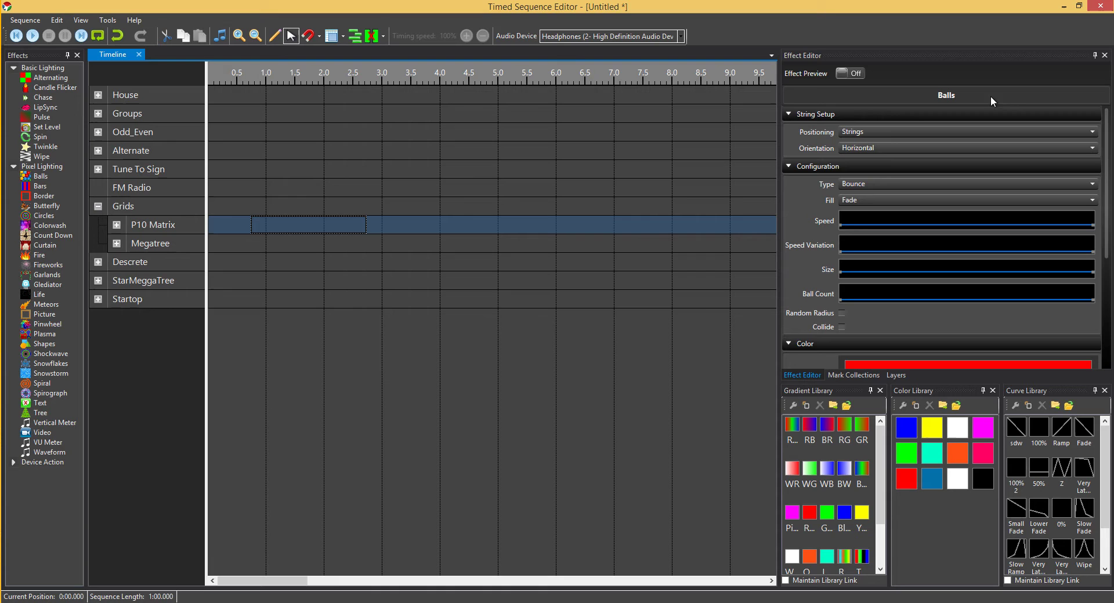
key("alt+F4")
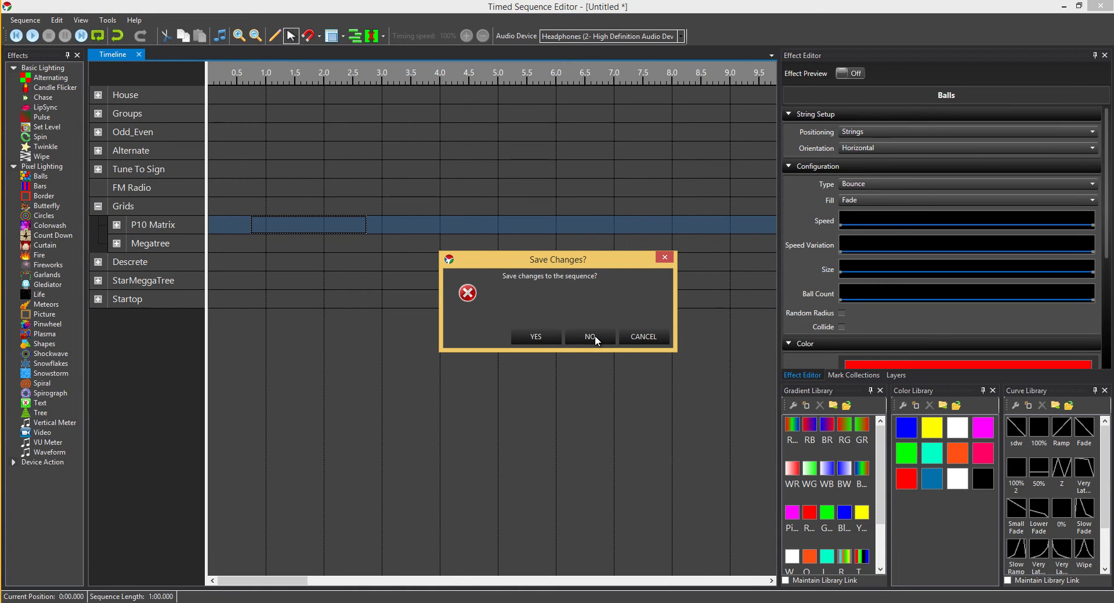
left_click(594, 336)
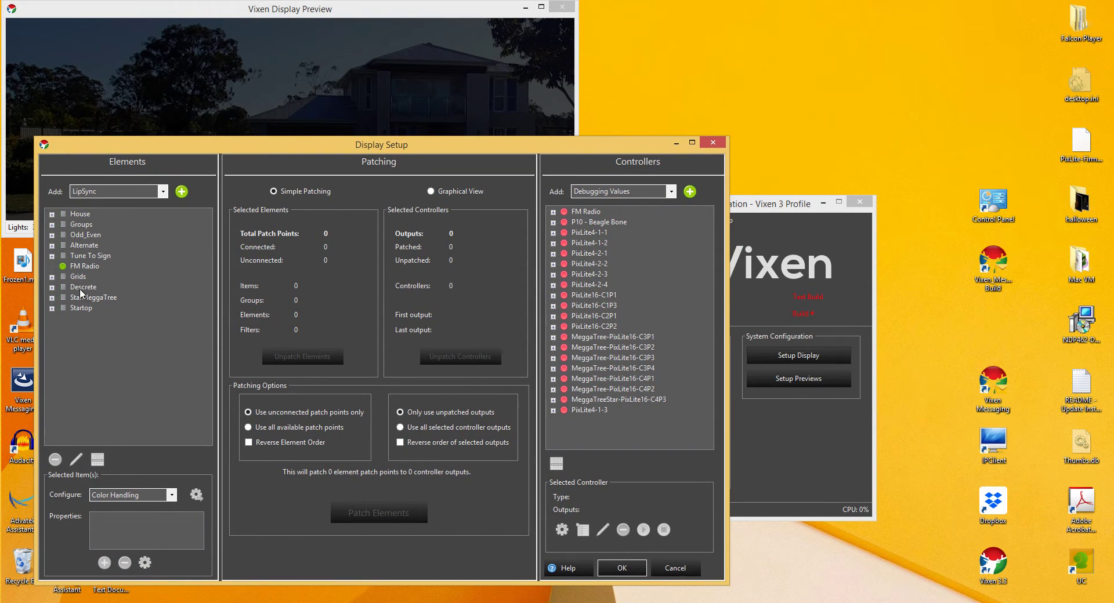
In Display Setup, expand Grids and select the P10 Matrix element to view its patching.
left_click(52, 278)
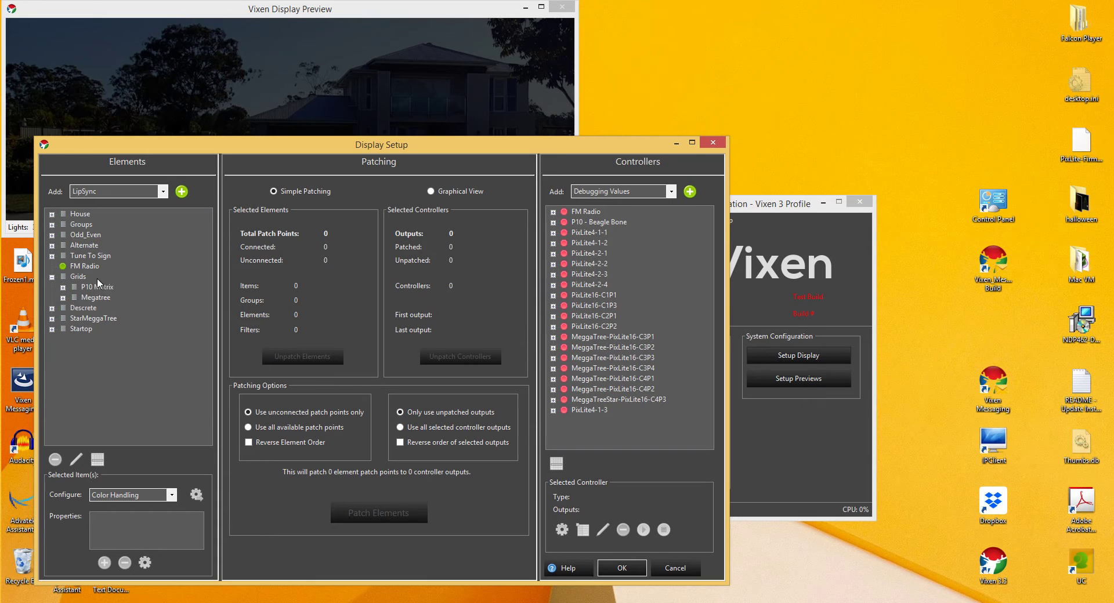
left_click(101, 290)
left_click(99, 287)
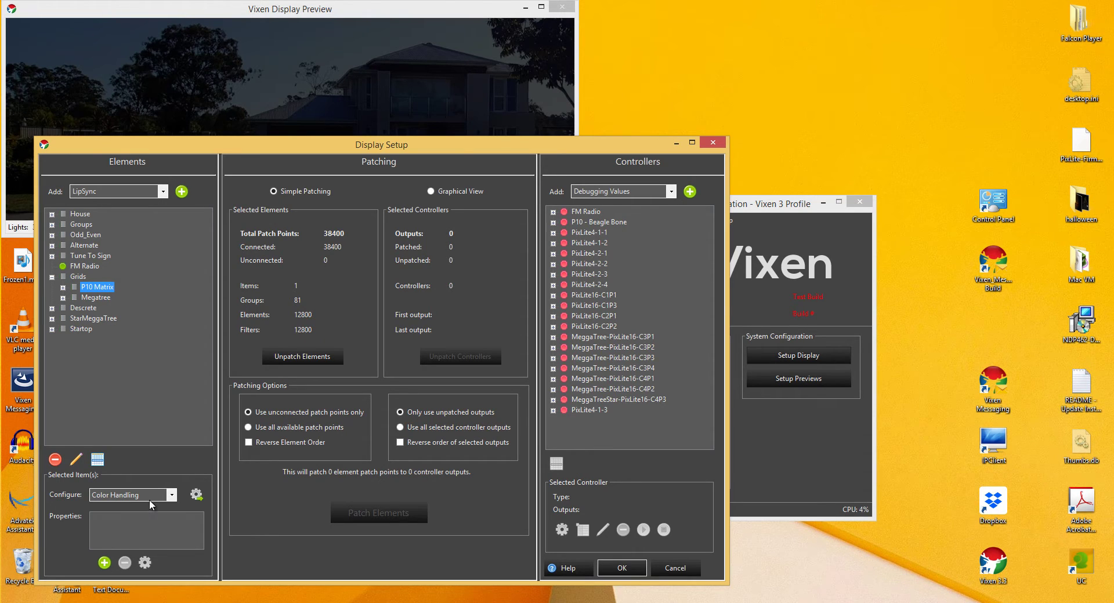
Add an Orientation property to P10 Matrix set to Horizontal.
left_click(172, 495)
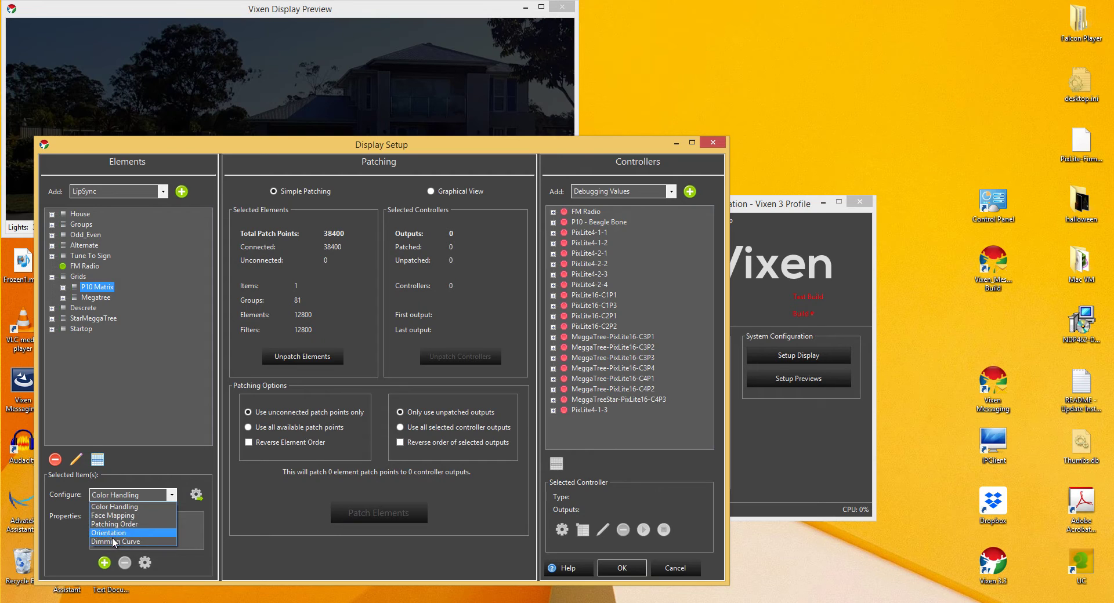
left_click(116, 533)
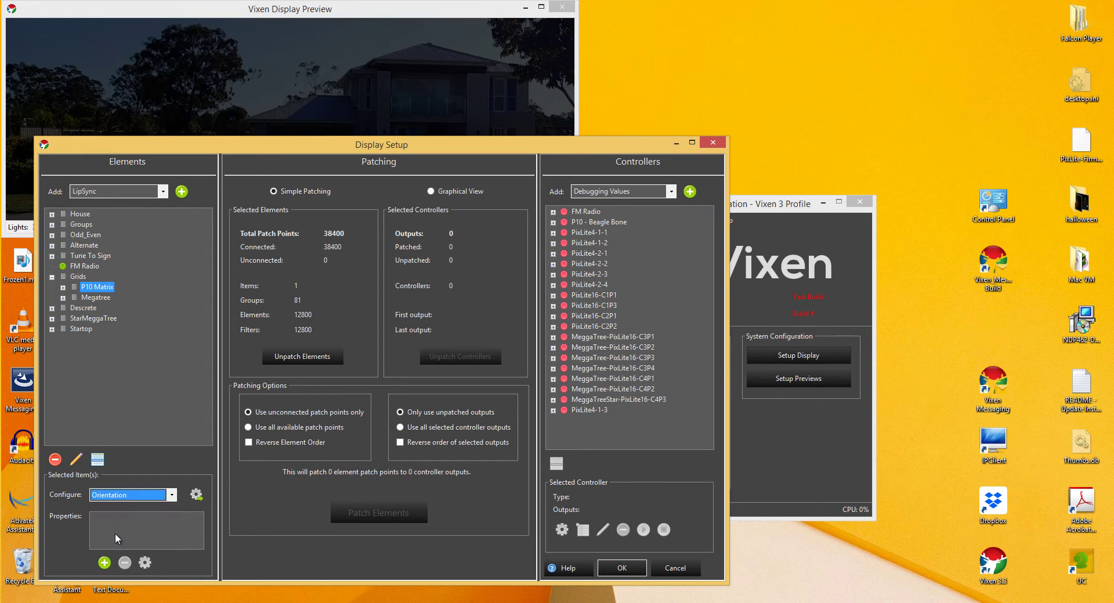
left_click(196, 495)
left_click(418, 361)
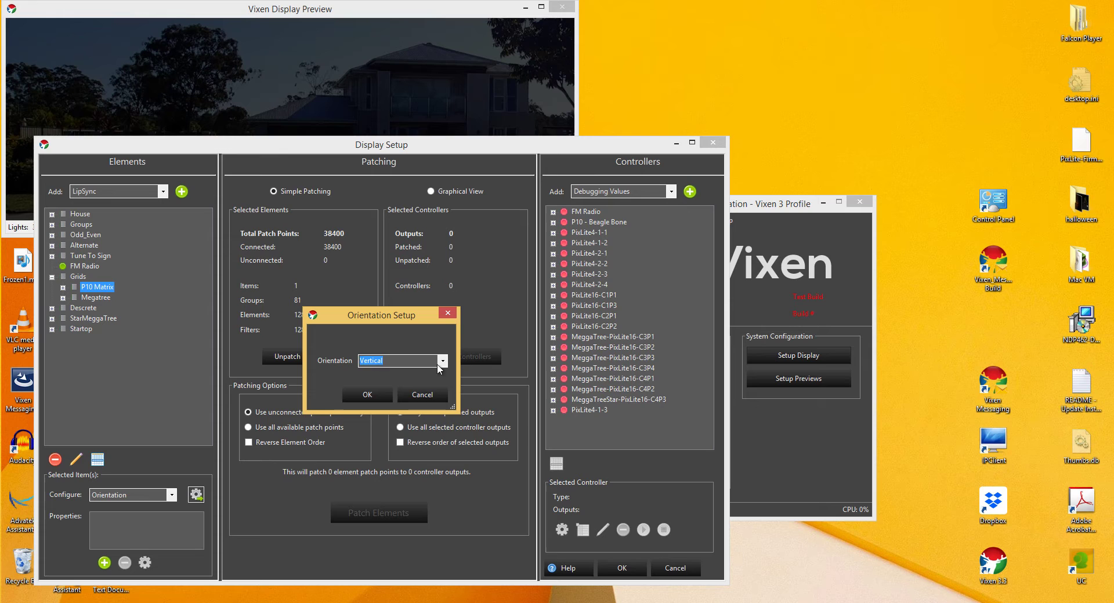
left_click(418, 371)
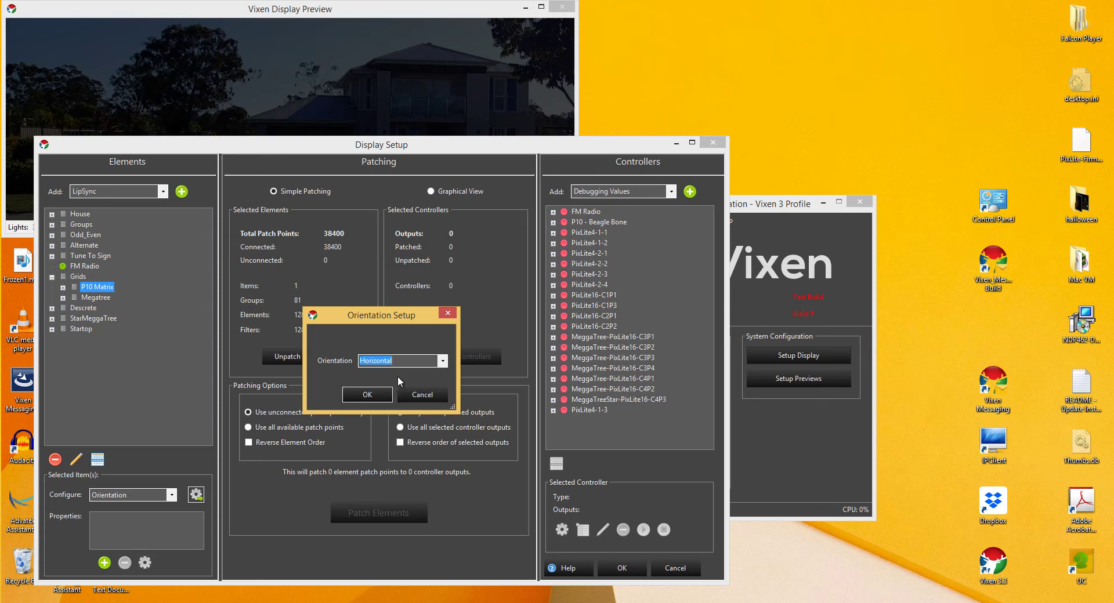
left_click(368, 394)
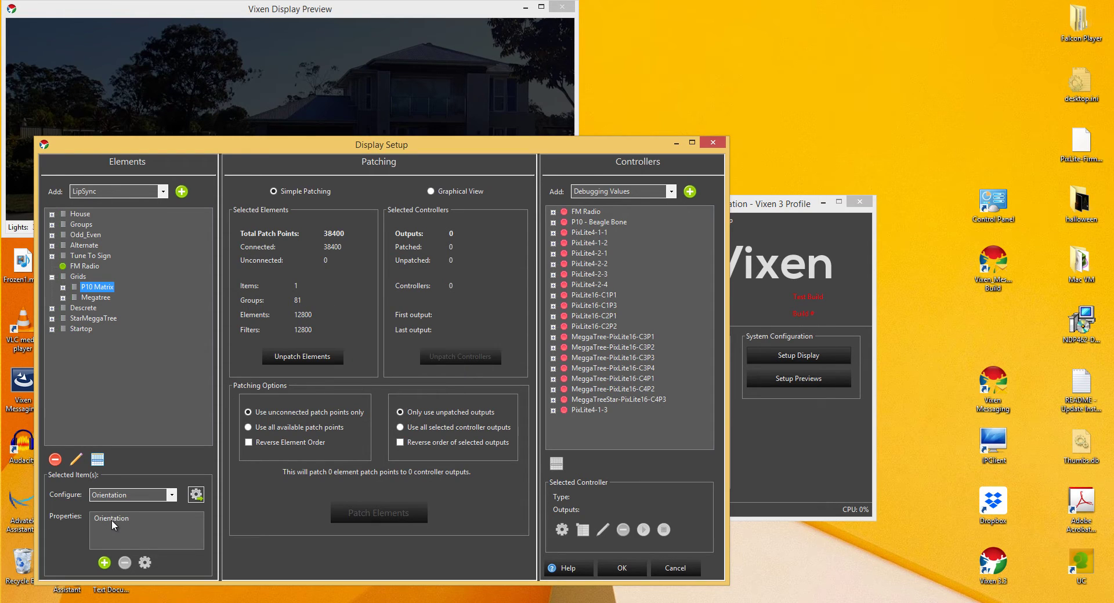
Reopen the Orientation property to verify Horizontal, then cancel out.
left_click(112, 520)
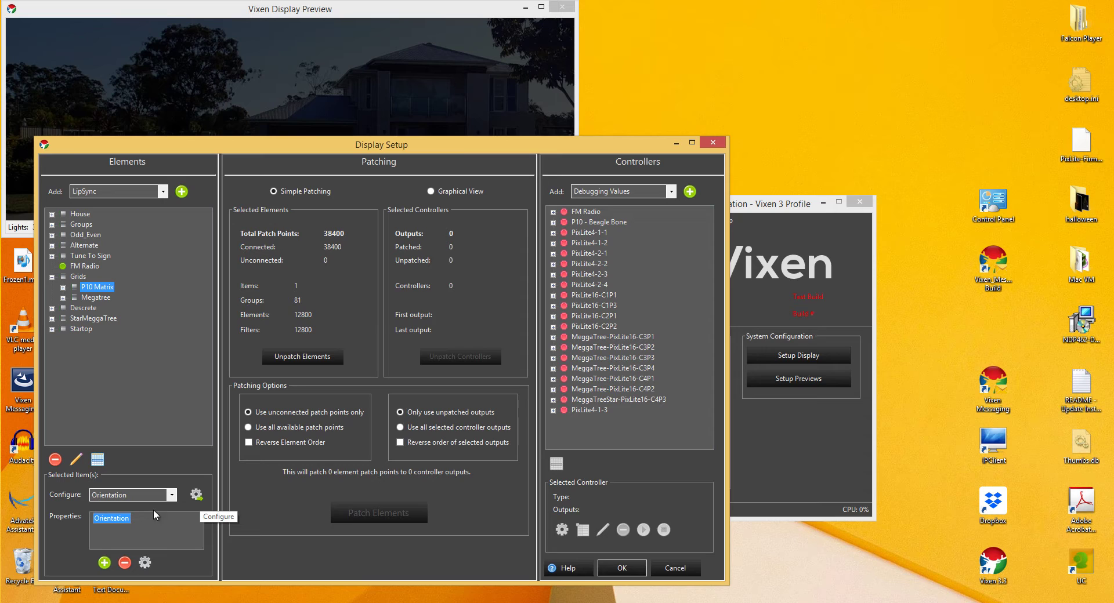
double_click(119, 521)
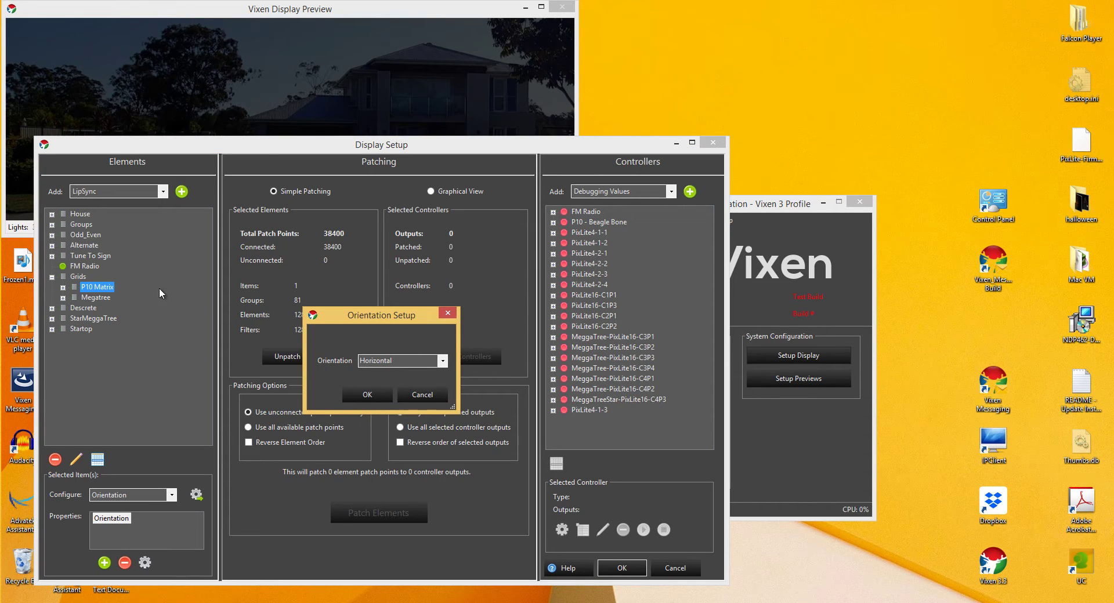
left_click(421, 394)
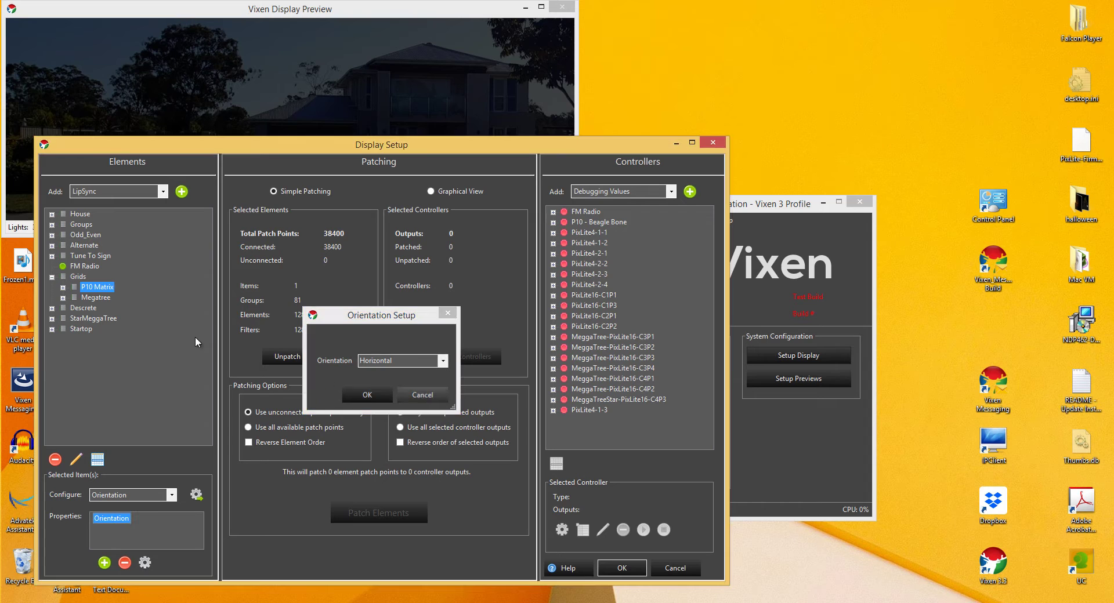
Add a Pixel Grid element named 'P10 Display' with height 80, then close Display Setup.
left_click(163, 191)
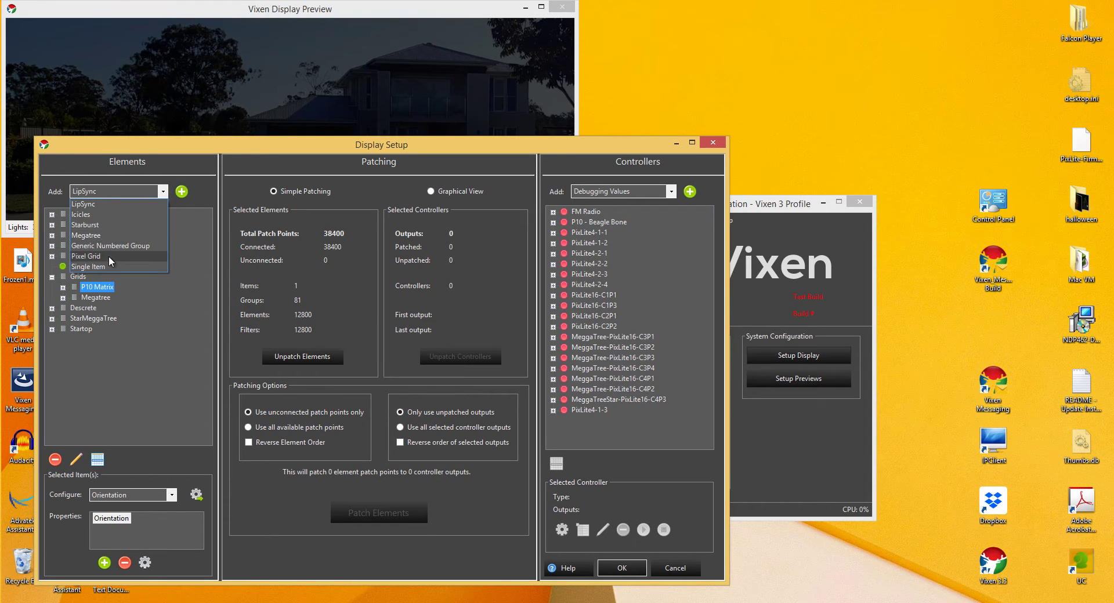
left_click(109, 256)
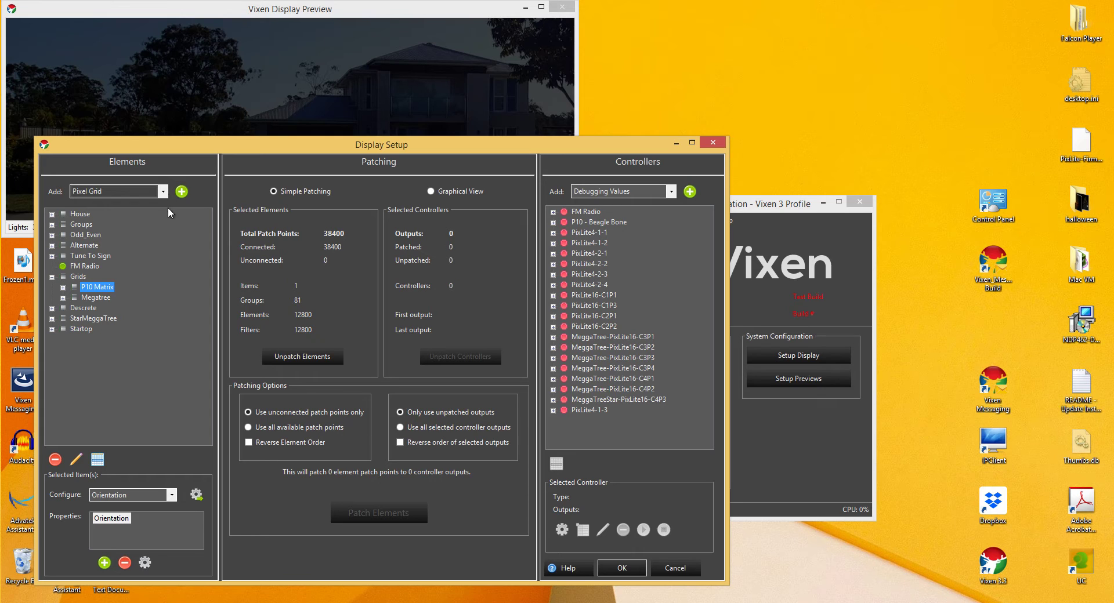
left_click(181, 191)
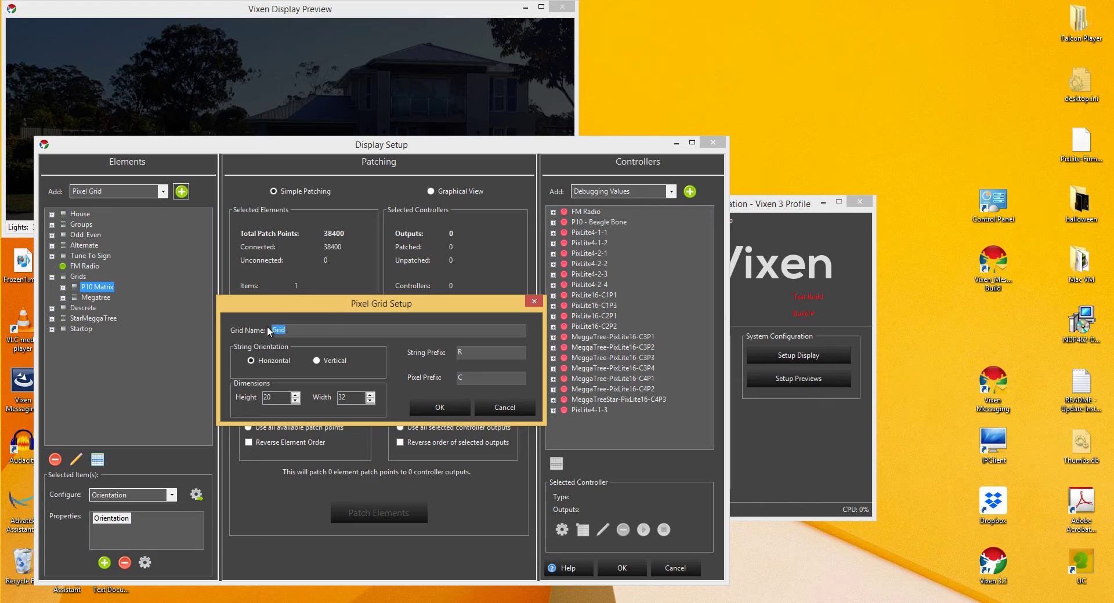
type("P10 Display")
left_click_drag(287, 397, 259, 395)
type("80")
left_click(439, 409)
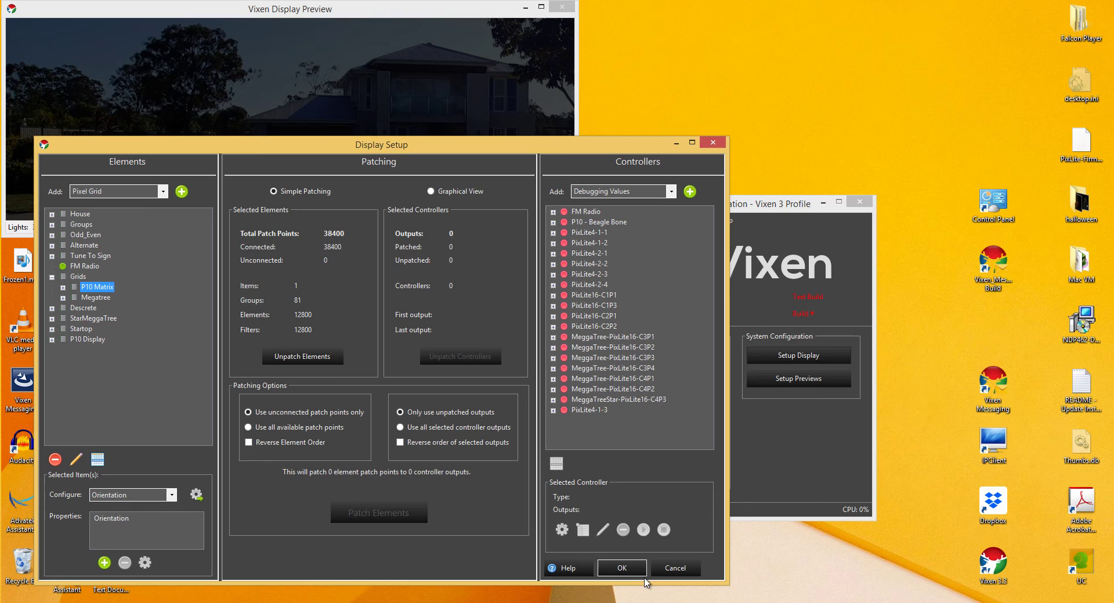
left_click(627, 569)
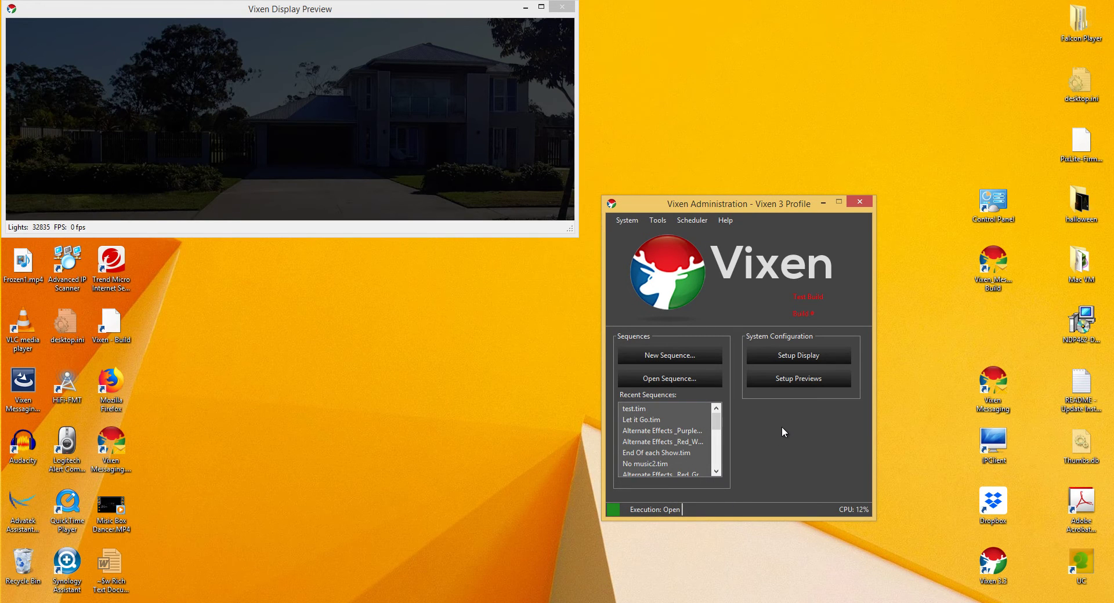
Open the layout editor for the Vixen Display Preview.
left_click(785, 378)
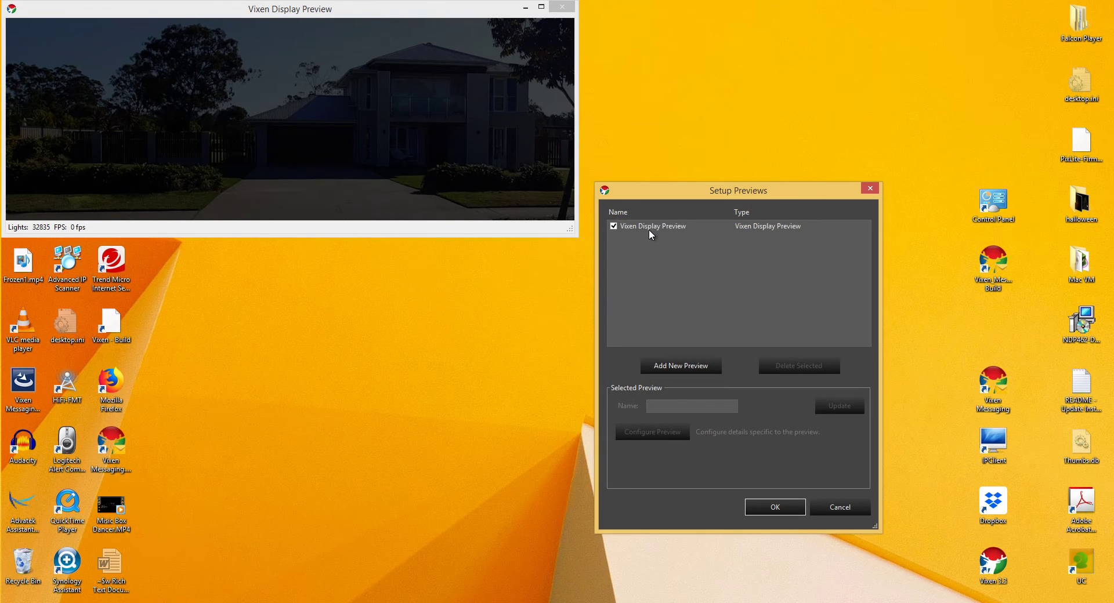
left_click(649, 226)
left_click(644, 436)
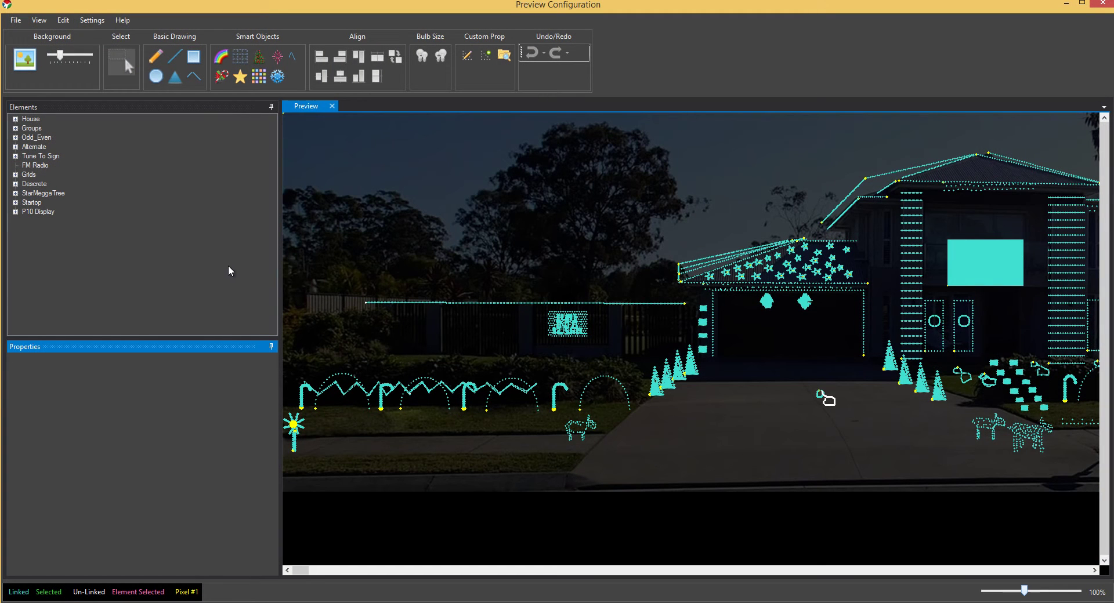
Draw a pixel grid prop for P10 Display left of the house, check its properties, and close.
left_click(37, 213)
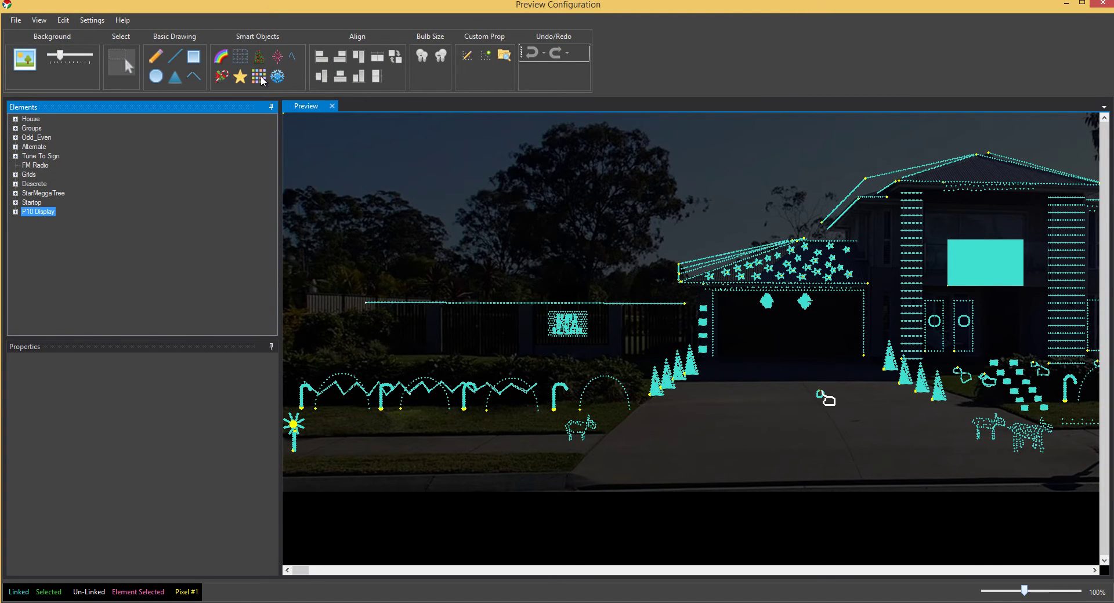
left_click(392, 192)
left_click_drag(345, 142, 591, 282)
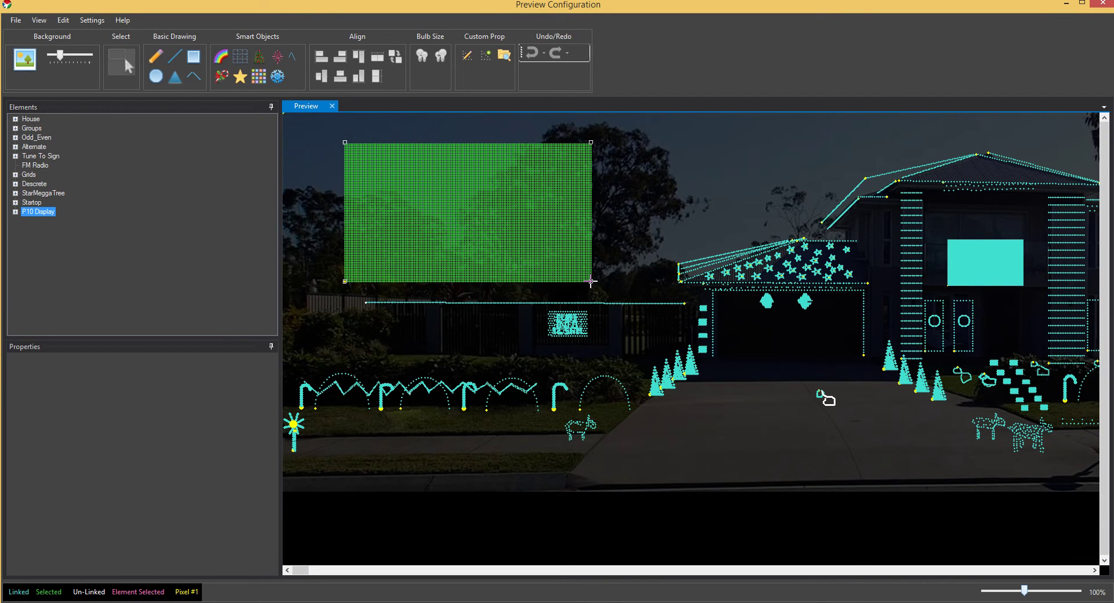
left_click(585, 283)
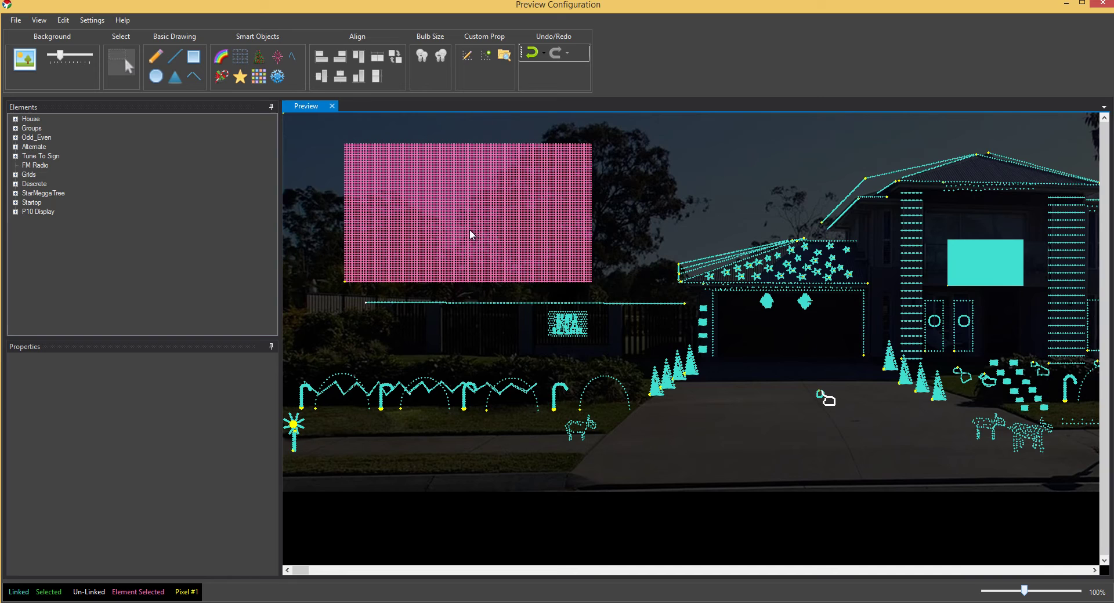
left_click(370, 171)
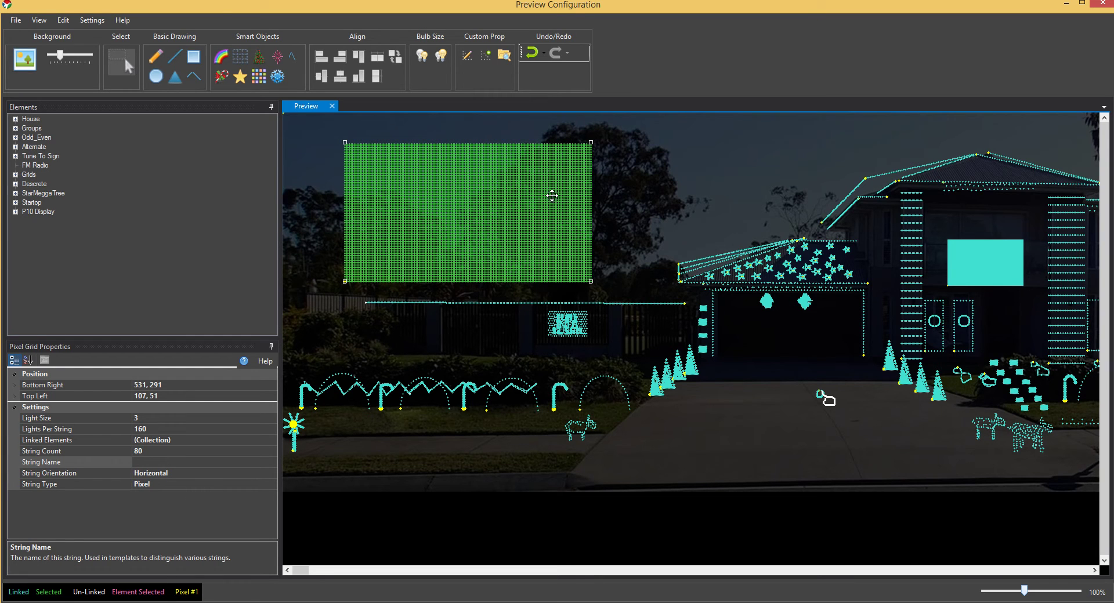
left_click(1099, 3)
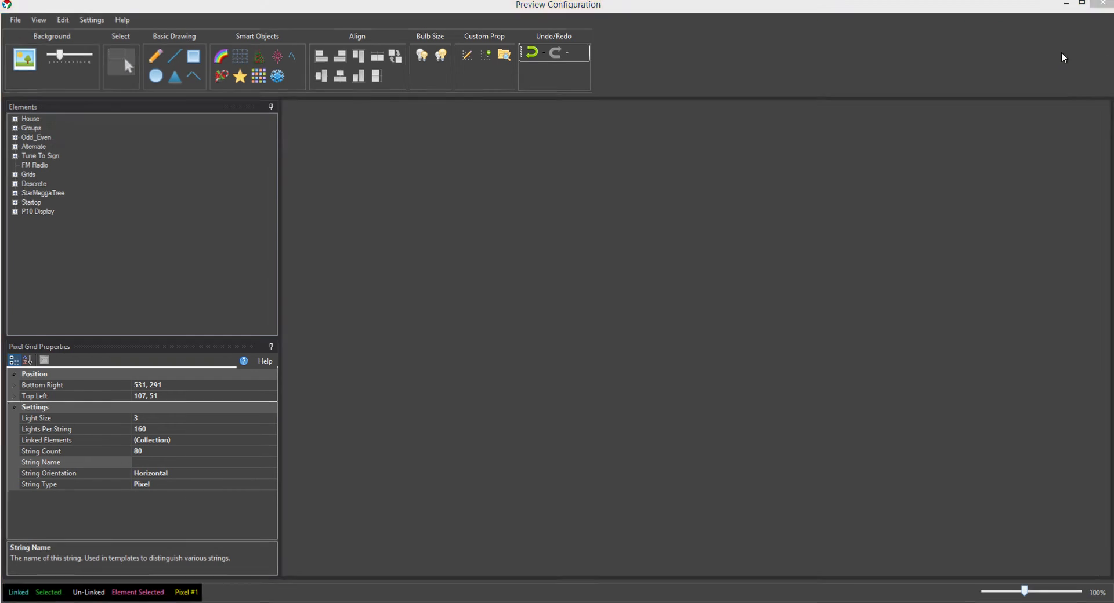
Start a new sequence and drop a 2-second Balls effect on P10 Matrix at 0:00.510.
left_click(775, 509)
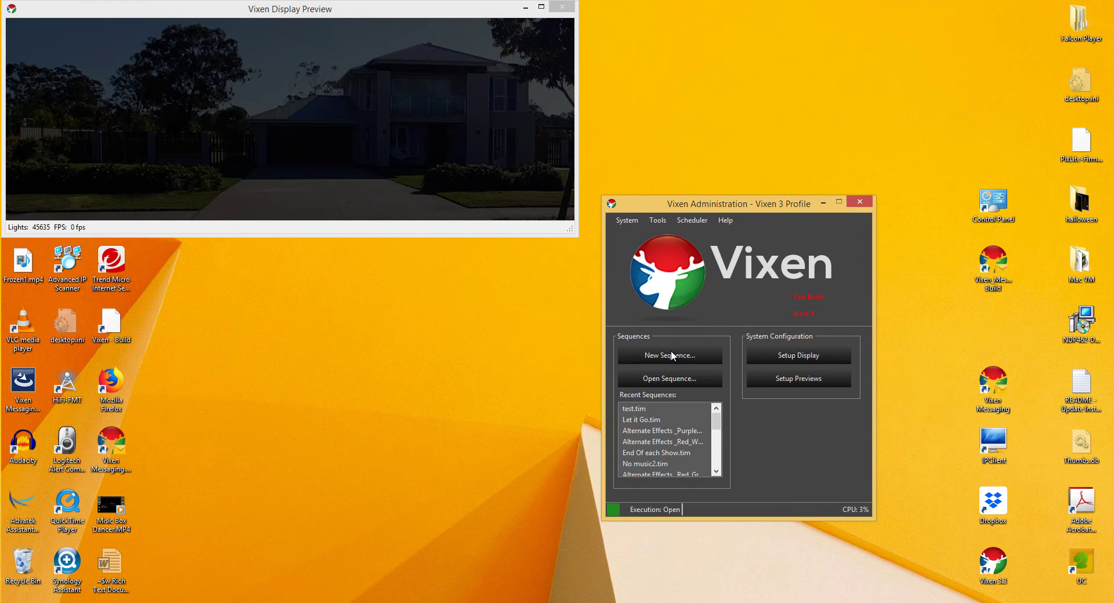
left_click(677, 351)
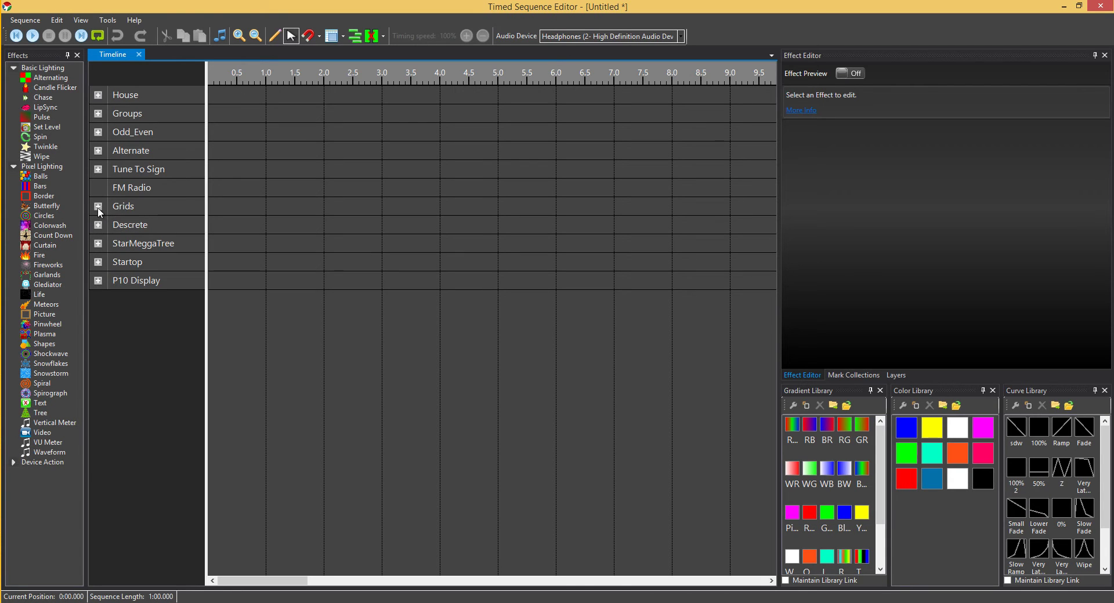
left_click(97, 207)
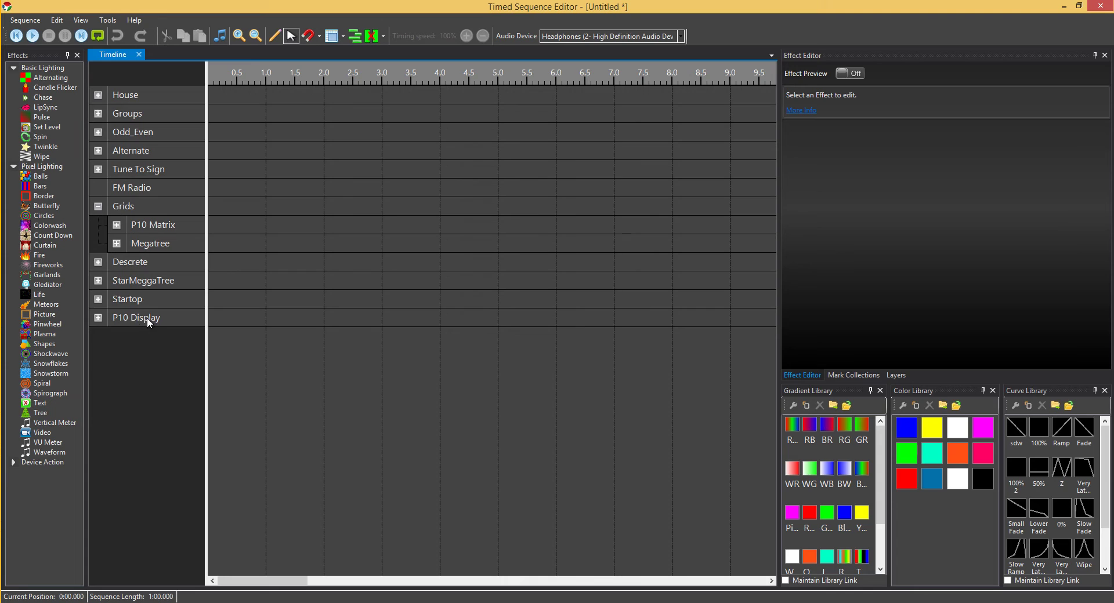
left_click(127, 319)
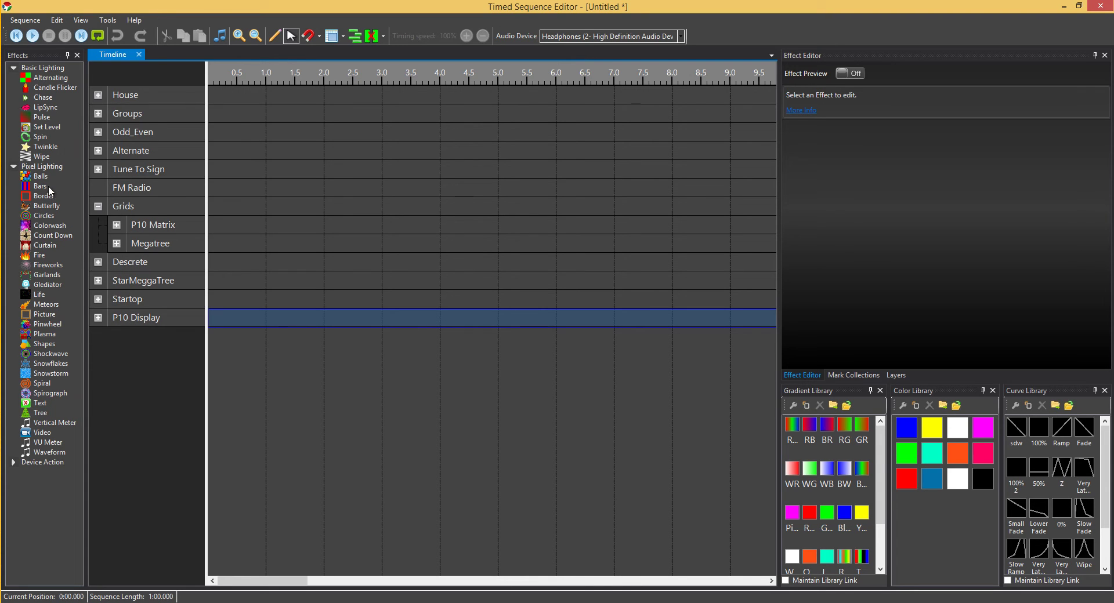
left_click_drag(41, 176, 295, 225)
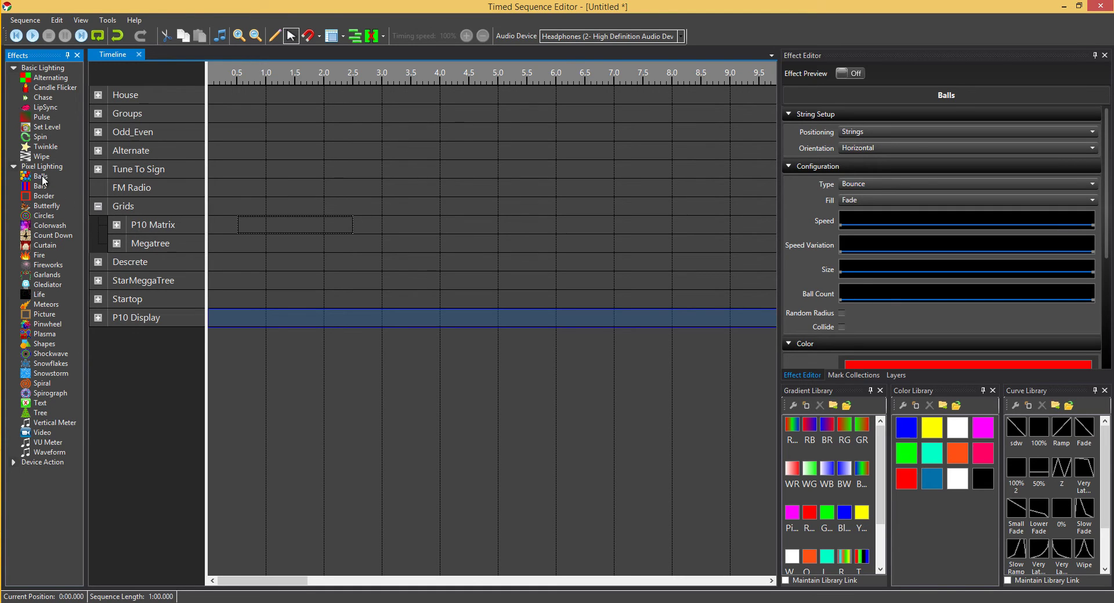
Place Balls on P10 Display, Megatree (from 0.5 s) and P10 Matrix, then reveal the Display Preview.
left_click_drag(42, 177, 357, 318)
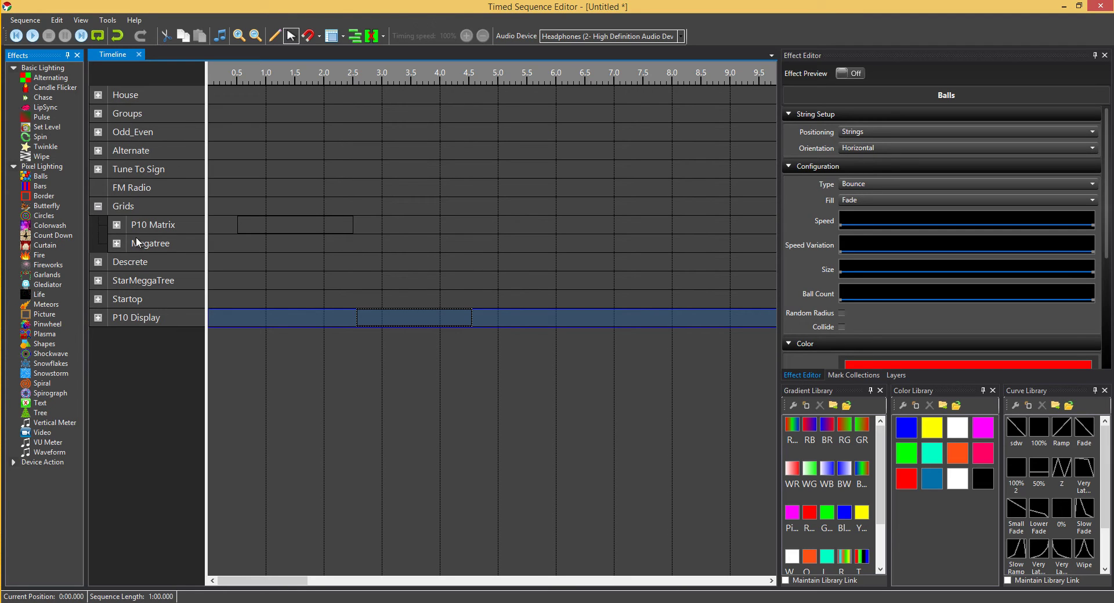
left_click_drag(36, 176, 328, 246)
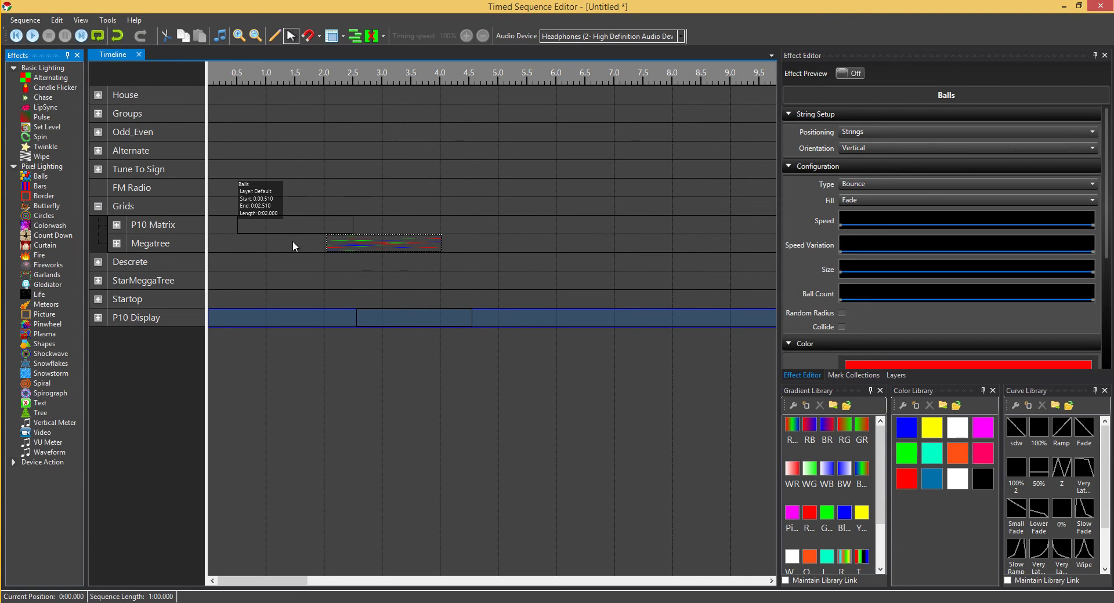
left_click_drag(266, 230, 243, 242)
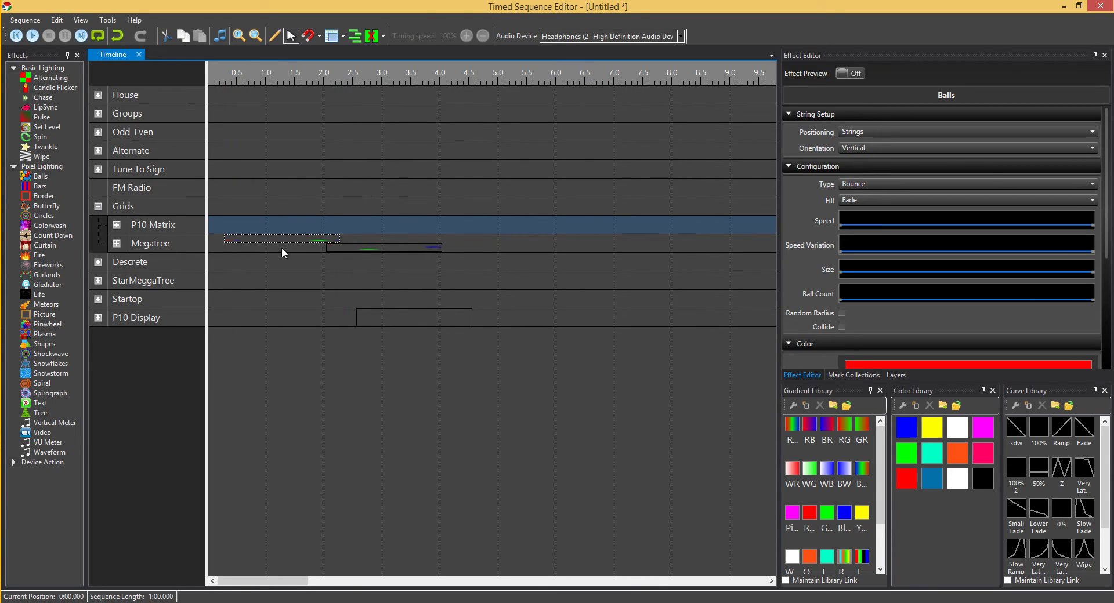
left_click_drag(323, 250, 416, 220)
scroll(856, 152, "up", 1)
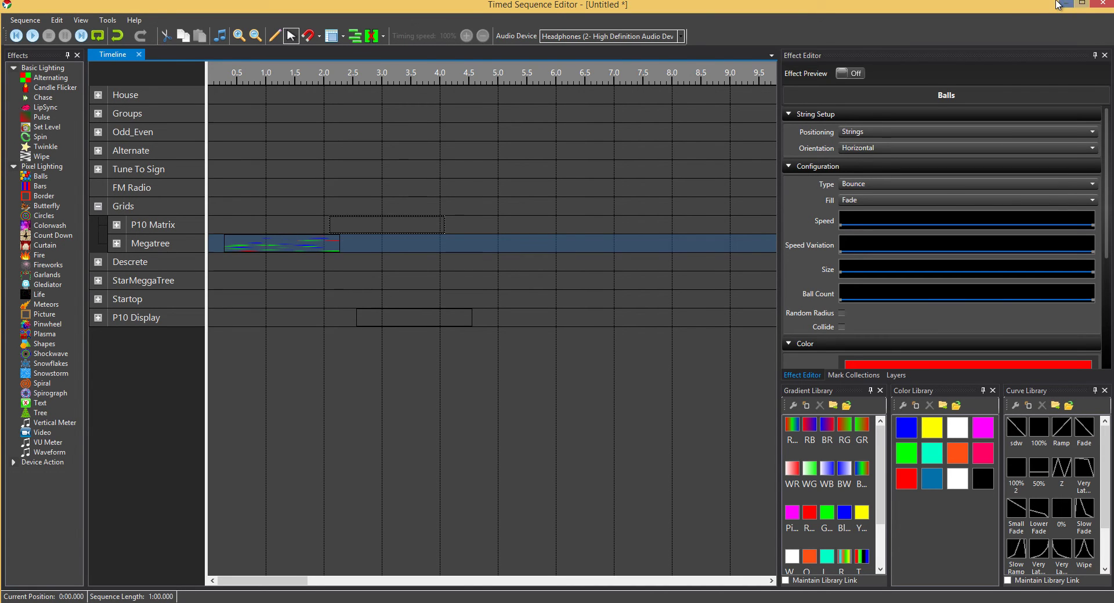
left_click(1079, 5)
left_click_drag(702, 4, 612, 217)
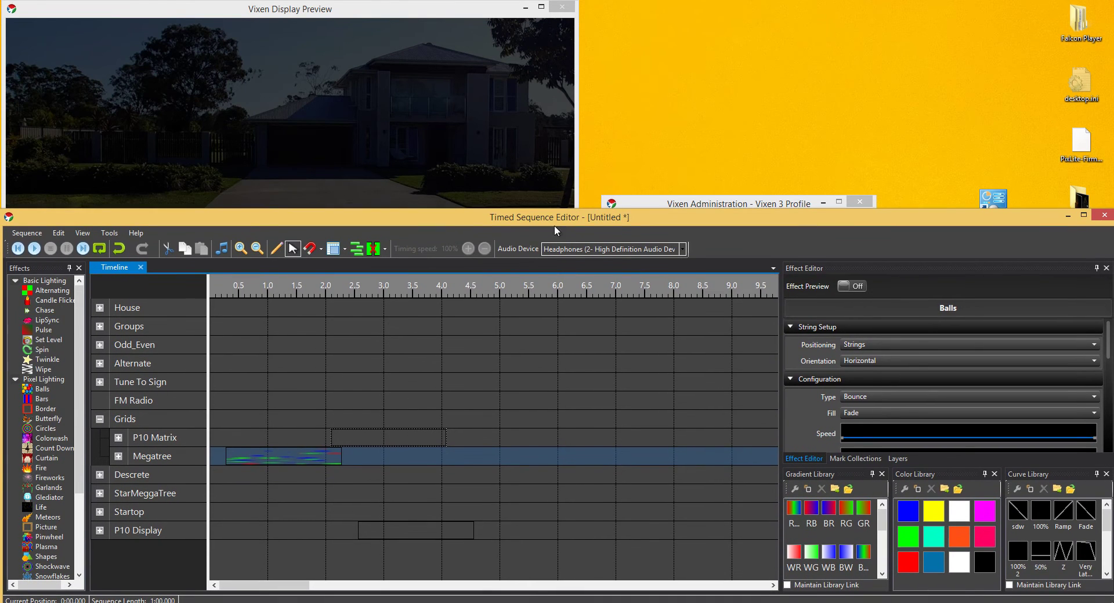
Add a Blue Glow Dots Picture effect to the P10 Matrix row.
left_click(105, 440)
left_click_drag(81, 439, 81, 533)
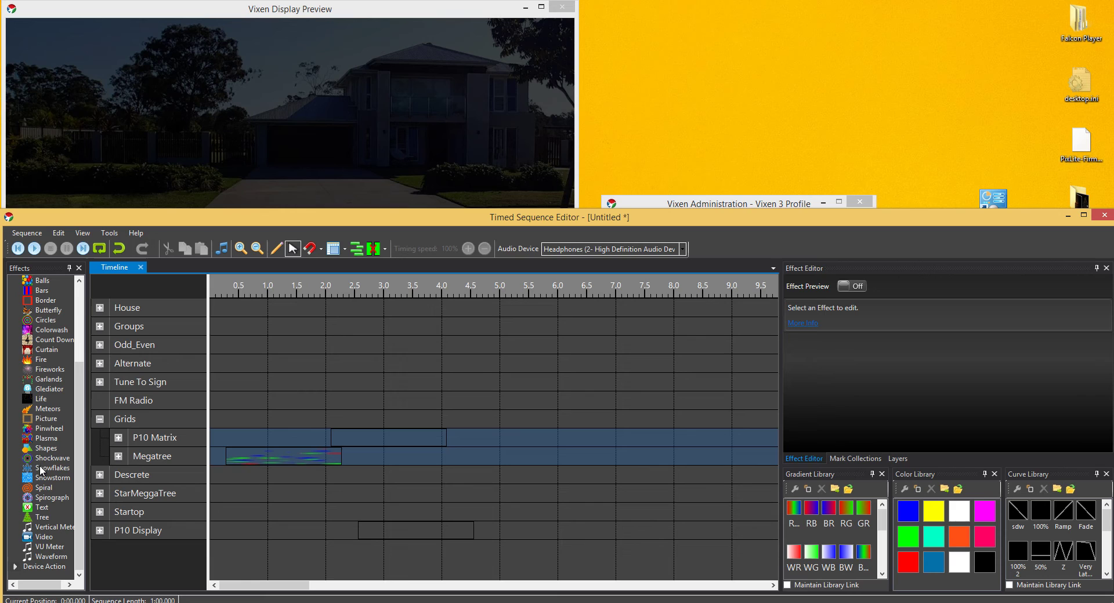
left_click_drag(37, 440, 468, 431)
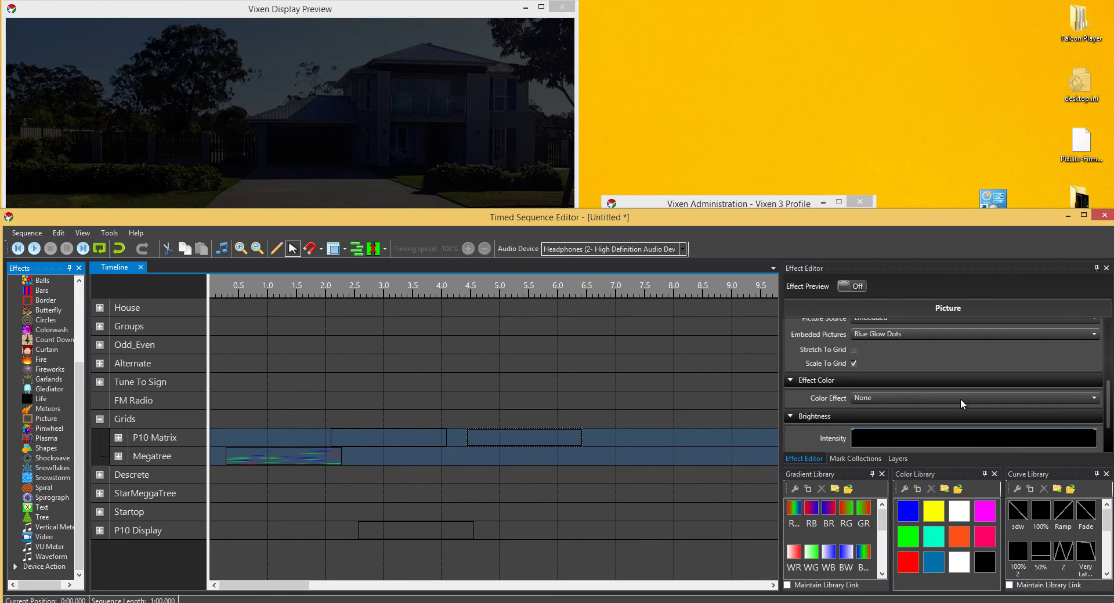
Turn Effect Preview on, then move the Picture effect up to the House row.
scroll(869, 340, "up", 2)
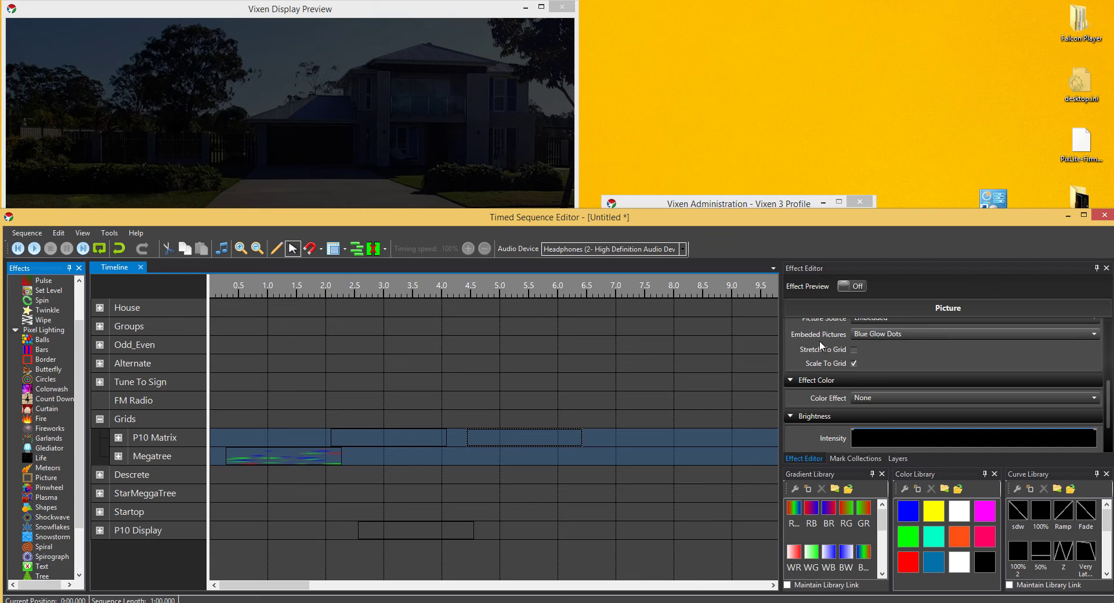
left_click(819, 340)
scroll(847, 370, "up", 2)
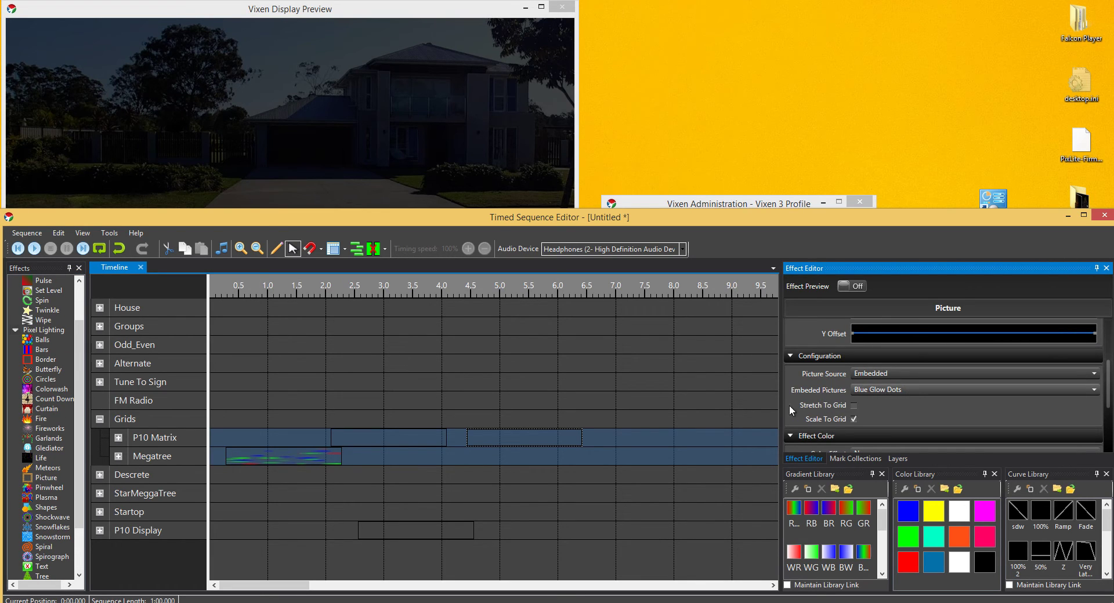
left_click(847, 286)
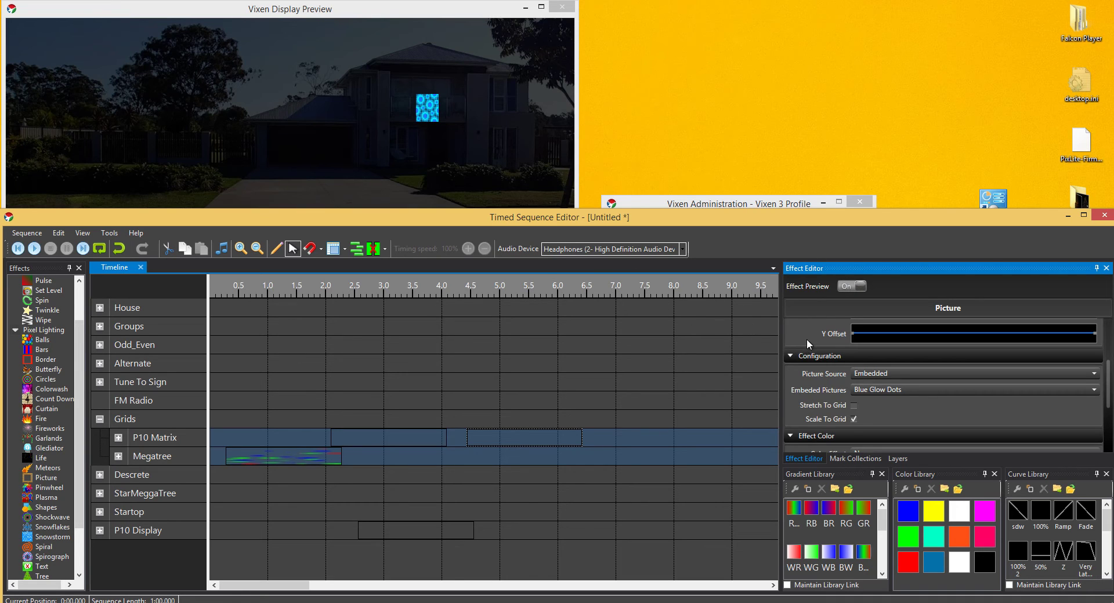
scroll(806, 339, "up", 3)
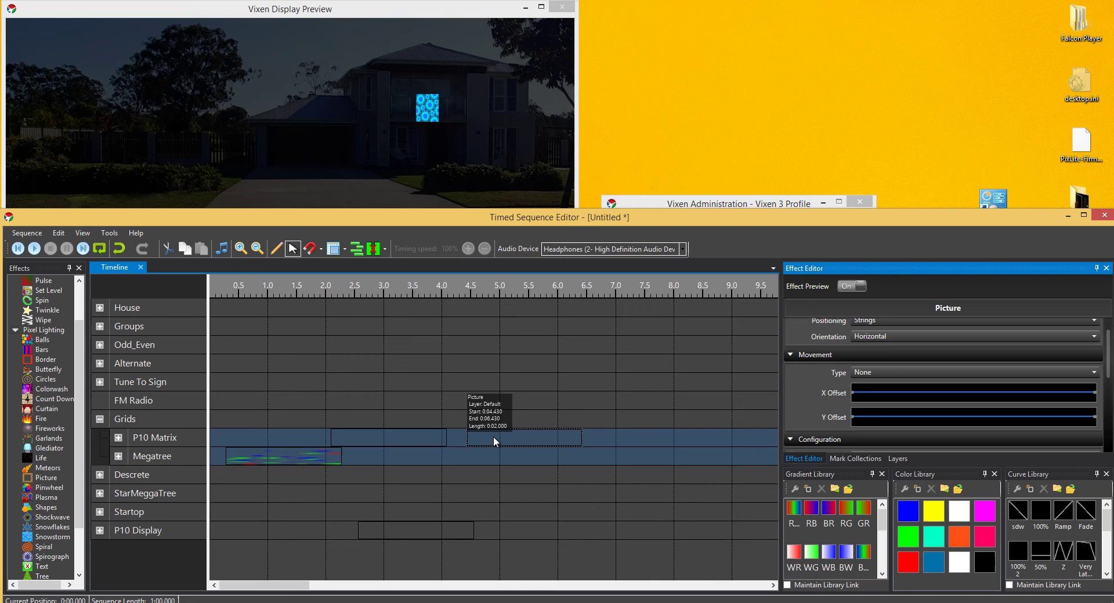
left_click_drag(493, 436, 328, 305)
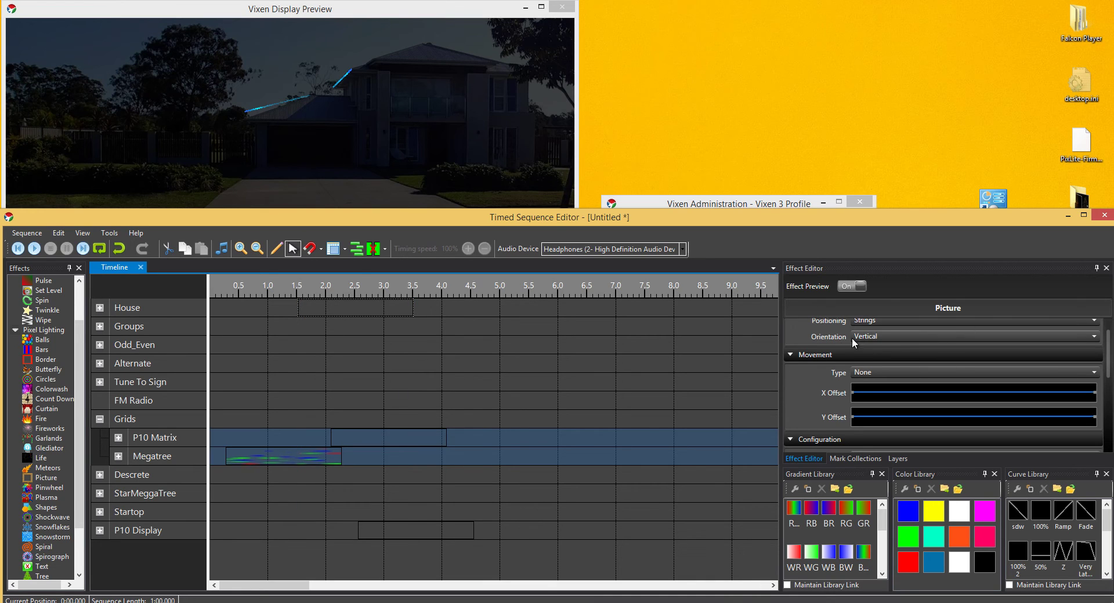
Position the picture by light location and stretch it across the whole house.
left_click(869, 321)
left_click(882, 343)
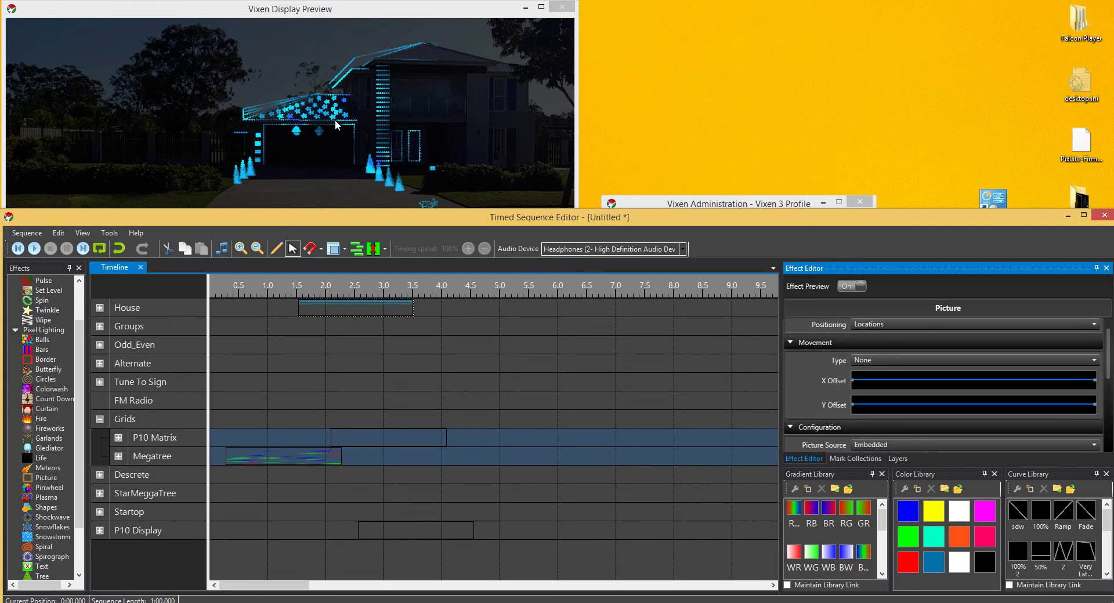
scroll(803, 383, "down", 3)
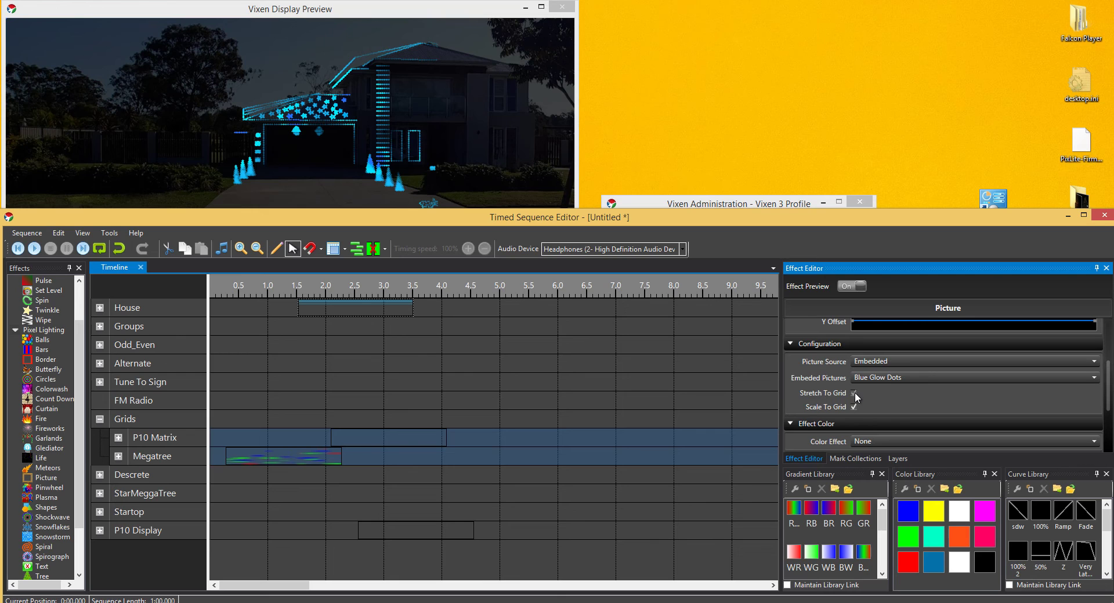
left_click(854, 393)
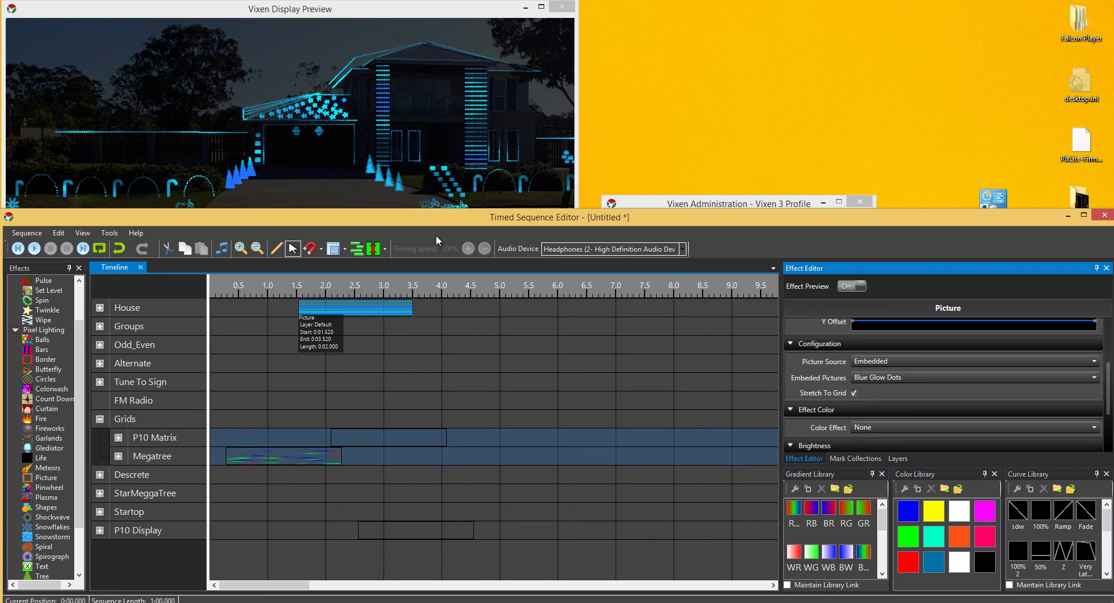
left_click_drag(576, 174, 718, 176)
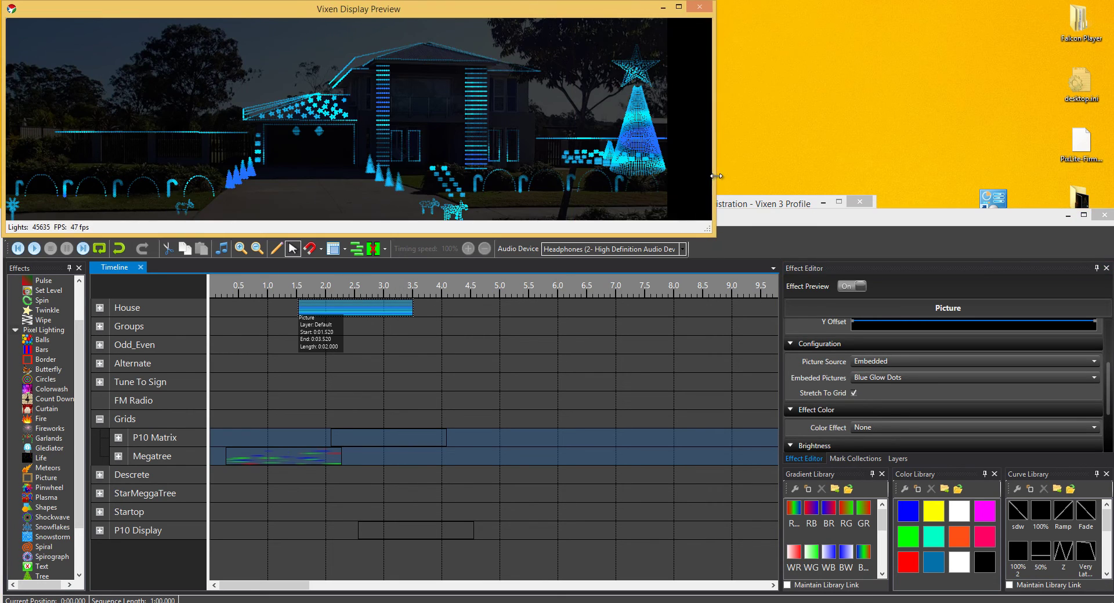
Preview the picture with Left movement, then set Movement Type back to None.
left_click(810, 373)
scroll(891, 364, "down", 2)
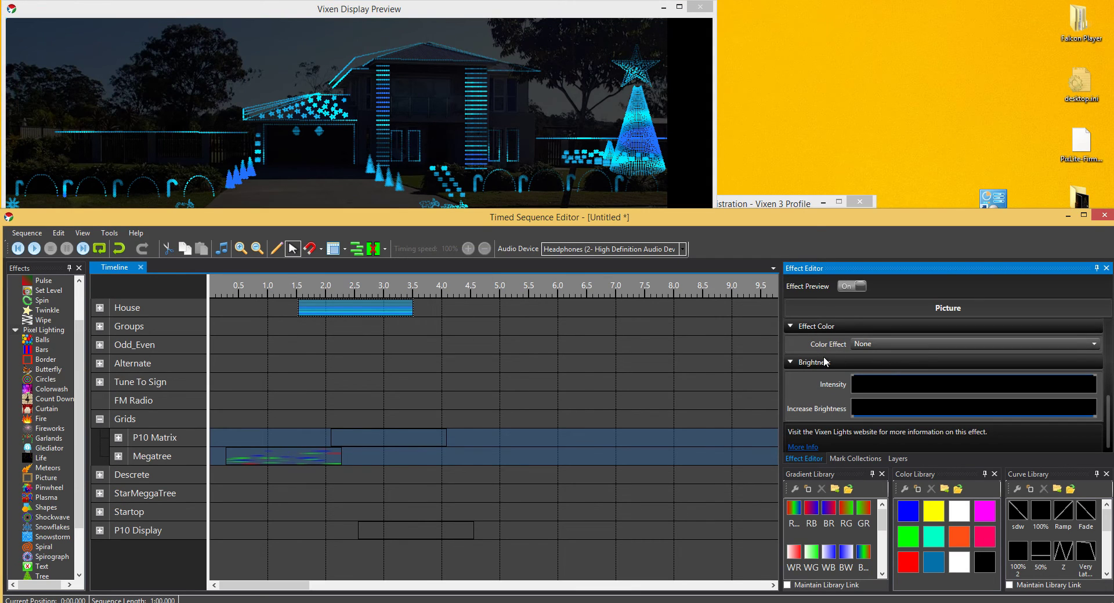
scroll(890, 354, "up", 3)
scroll(864, 370, "up", 3)
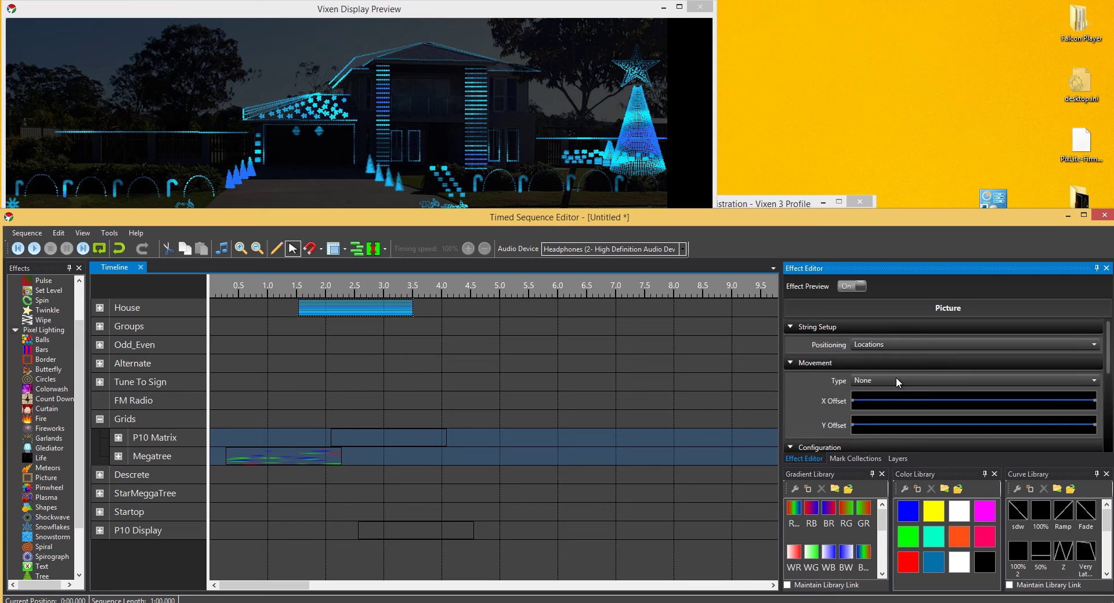
left_click(896, 379)
left_click(893, 419)
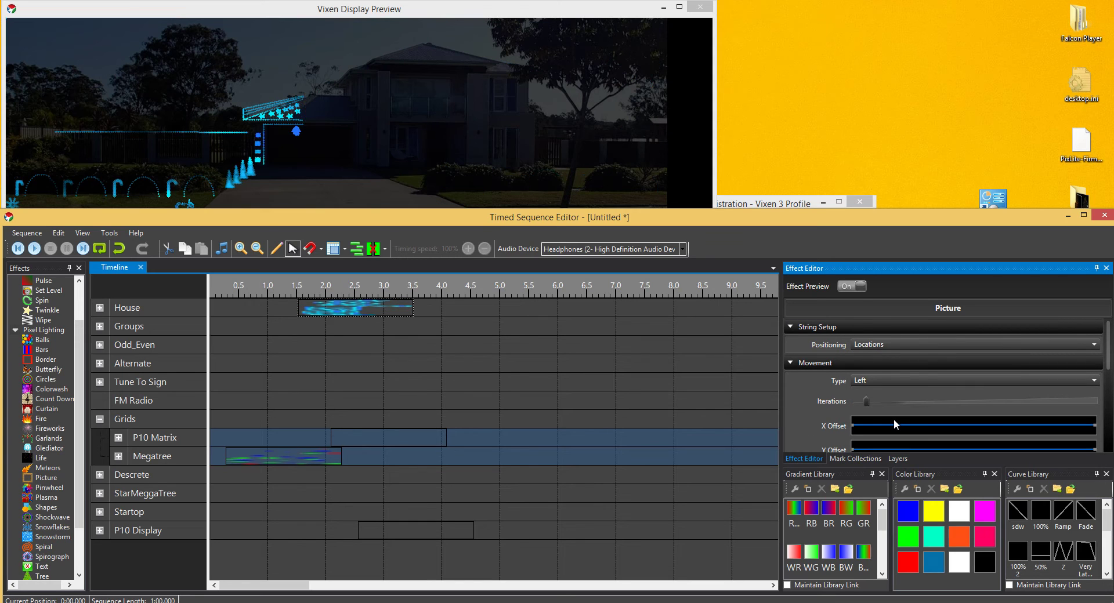
left_click(874, 380)
left_click(868, 391)
scroll(813, 402, "down", 5)
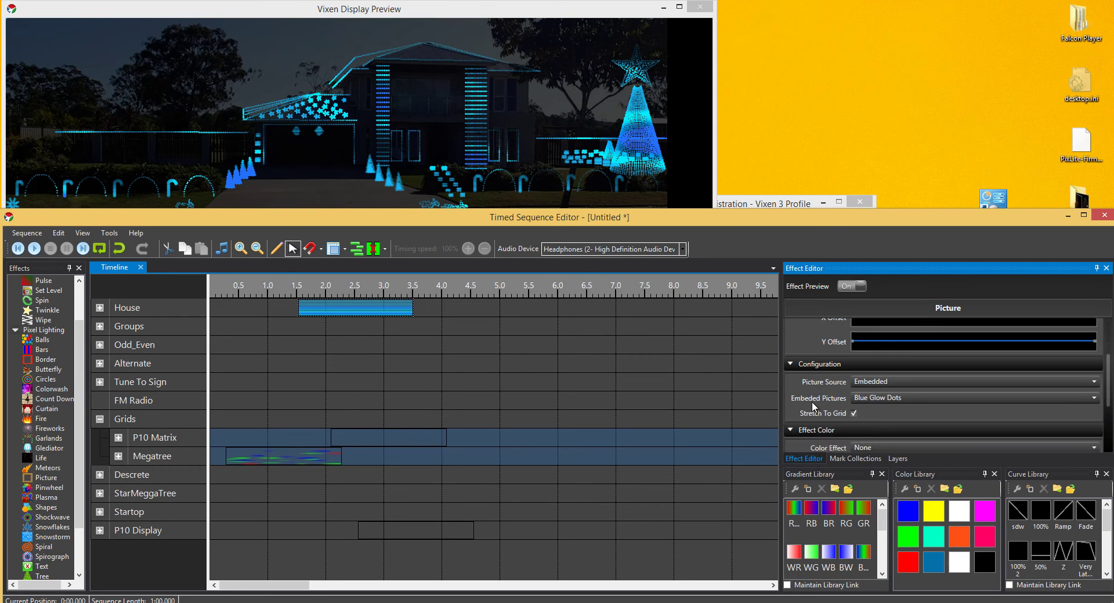
scroll(826, 380, "down", 2)
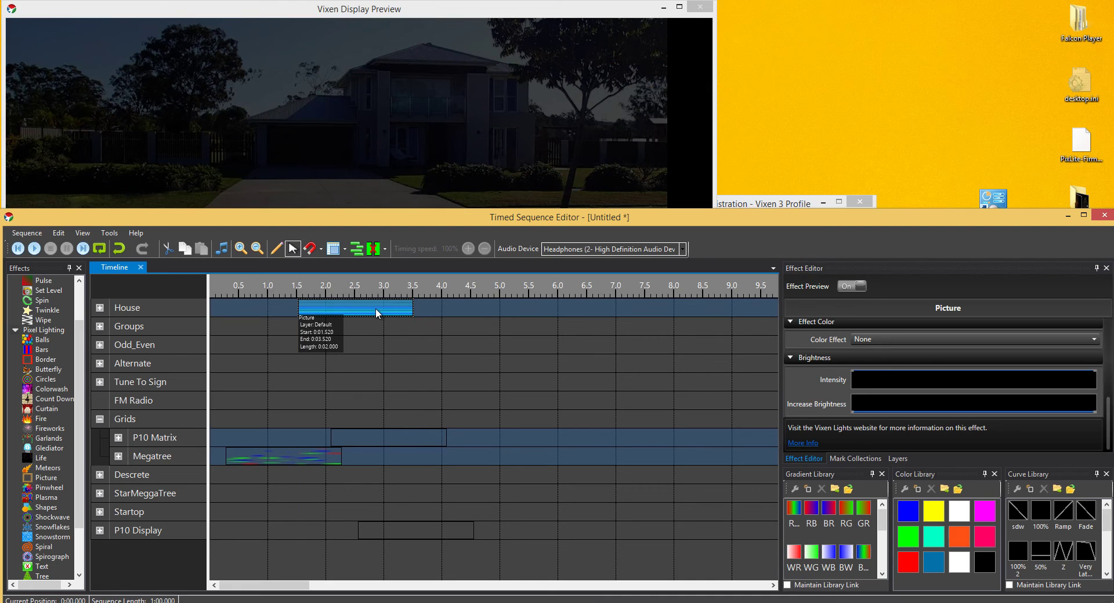
Delete the House Picture effect and add a Text effect reading 'Merry Christmas' to P10 Matrix.
key("Delete")
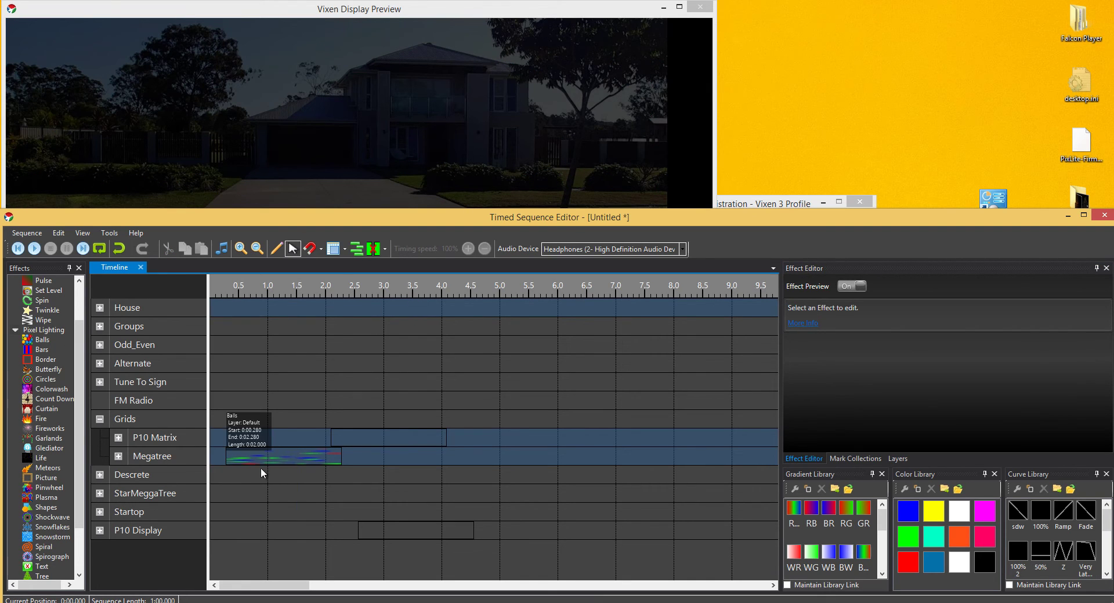
left_click_drag(41, 569, 268, 439)
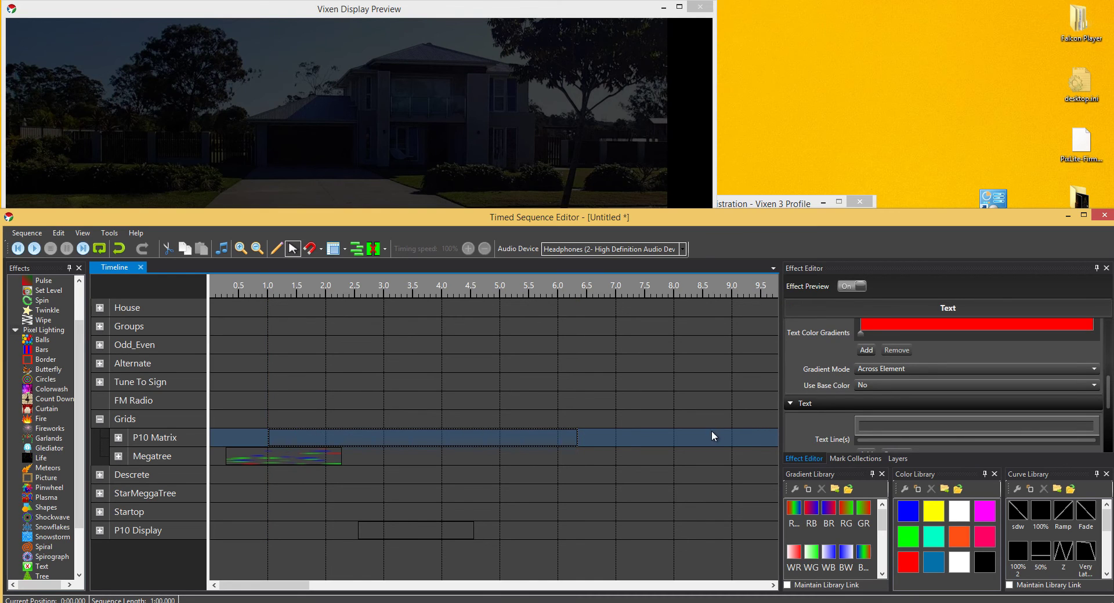
left_click(871, 424)
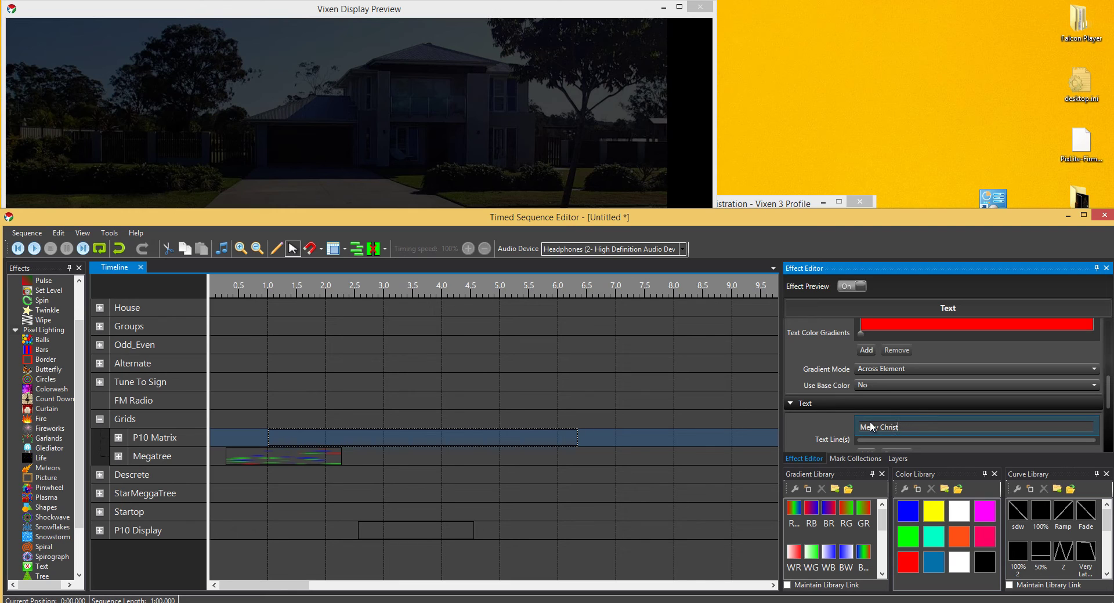
key("Return")
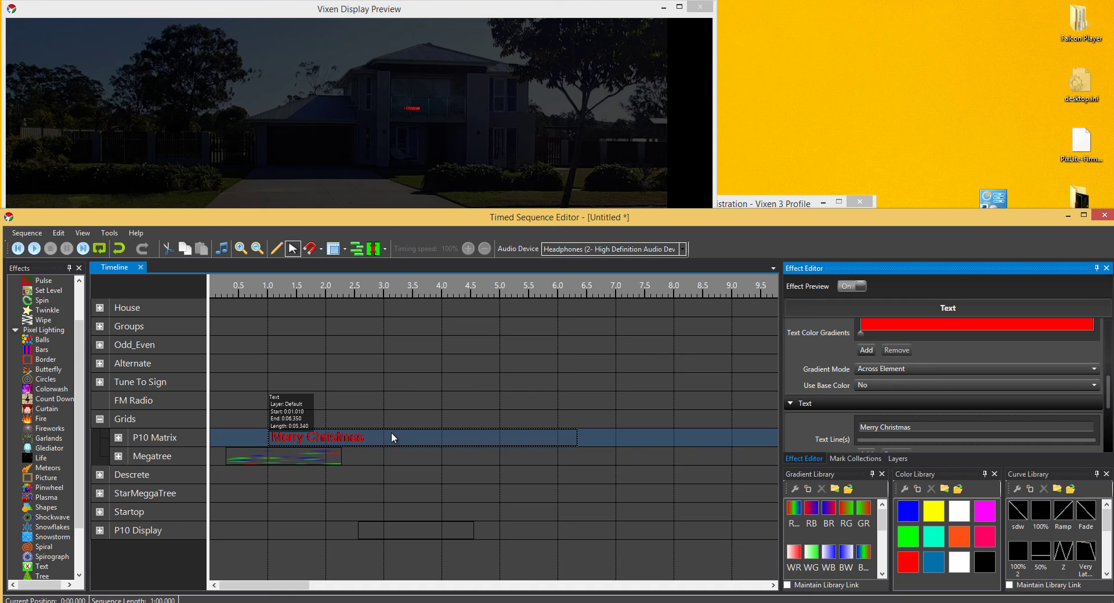
Select the Merry Christmas effect and scroll to its font settings (Arial 8pt).
left_click(393, 441)
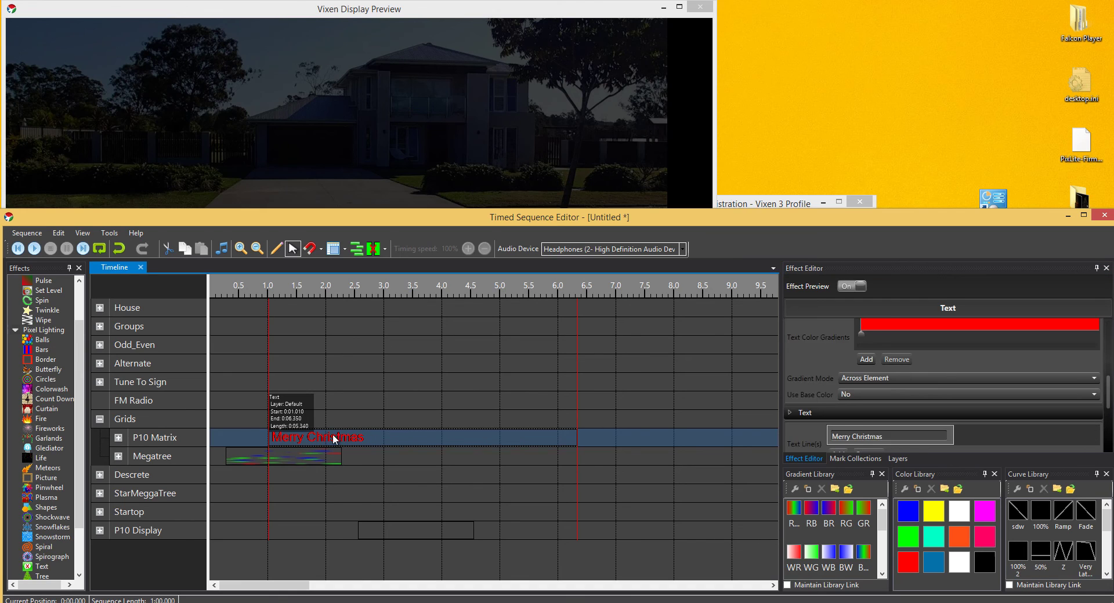
left_click(817, 422)
scroll(847, 406, "down", 3)
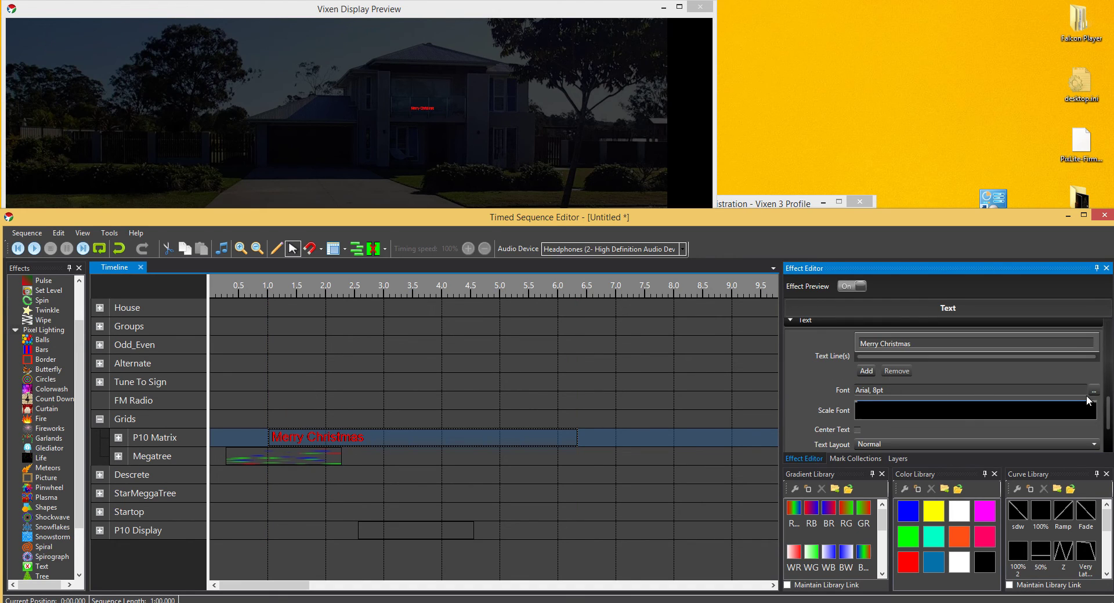
Switch the Merry Christmas text font to Birch Std, then select the text effect.
left_click(1094, 391)
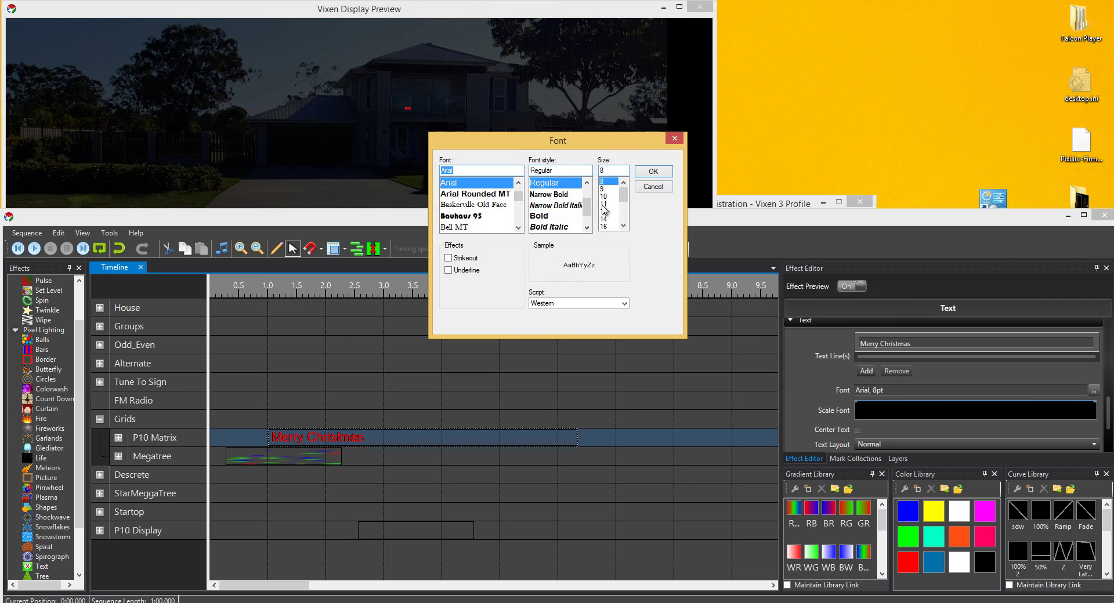
scroll(519, 219, "down", 1)
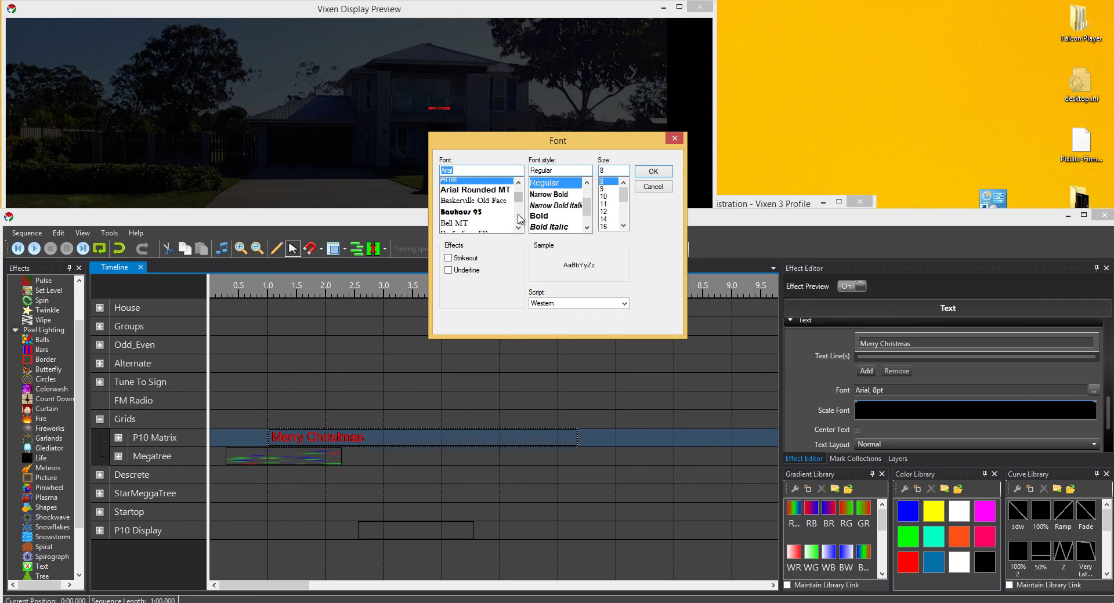
scroll(519, 219, "down", 1)
left_click(456, 216)
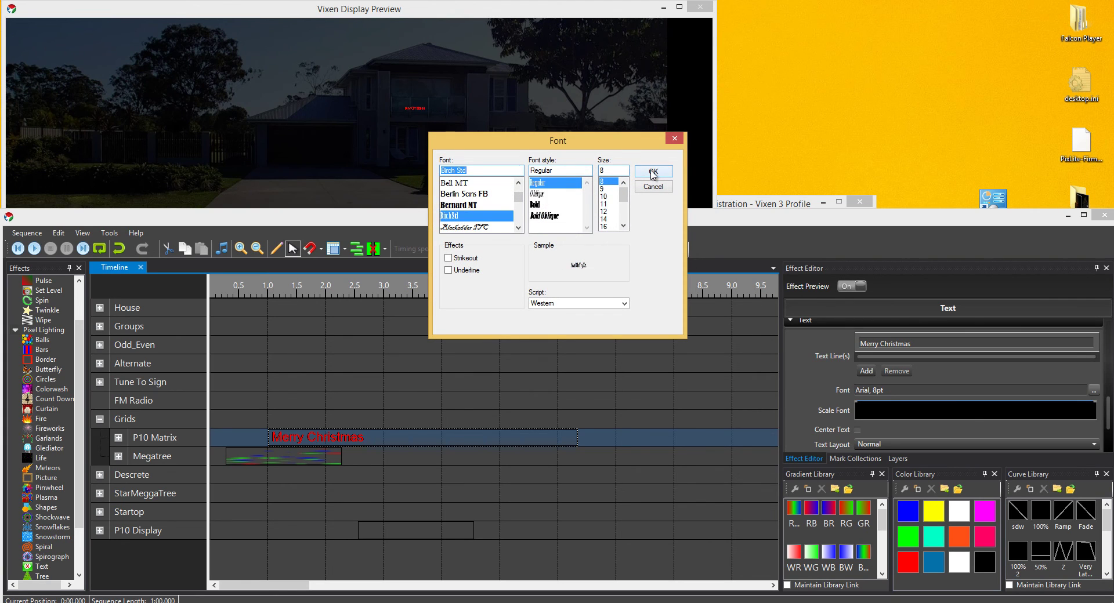
left_click(653, 172)
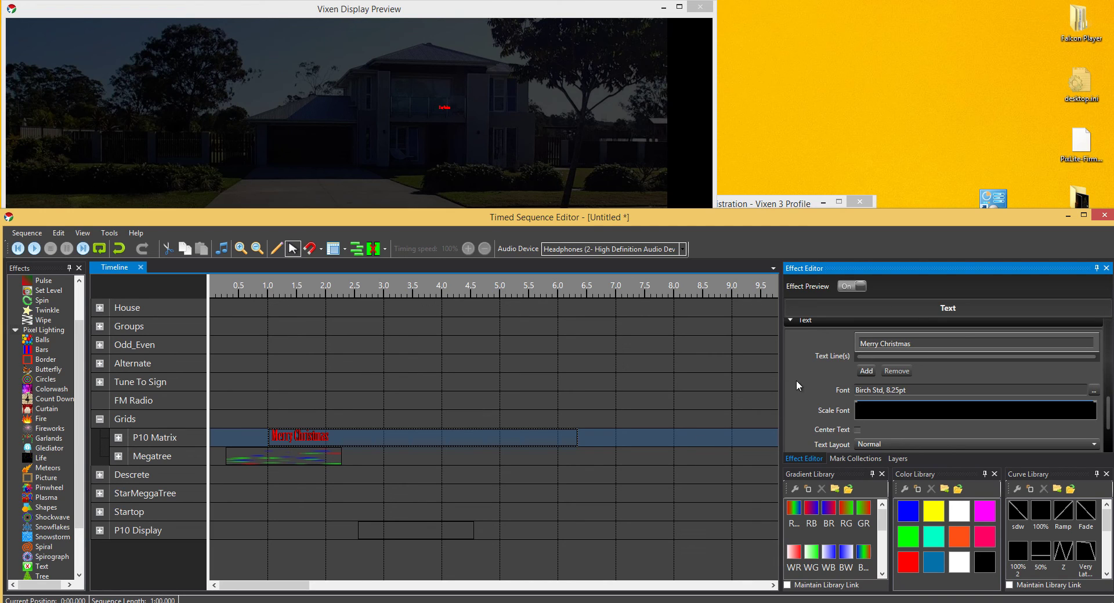
left_click(440, 437)
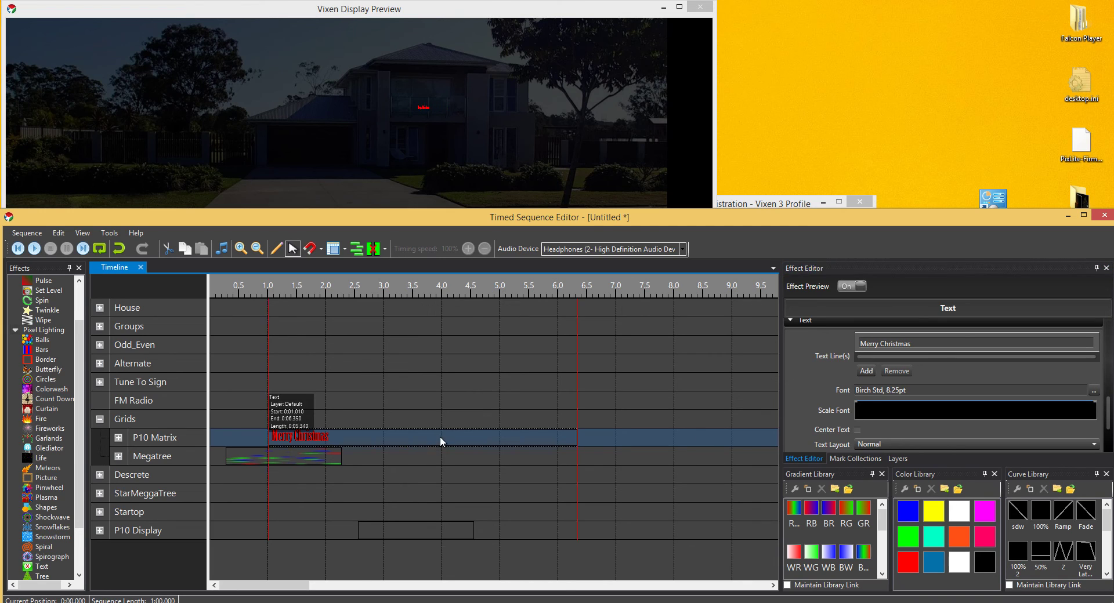
Replace the Merry Christmas text effect with a Count Down effect on the P10 Matrix row.
key("Delete")
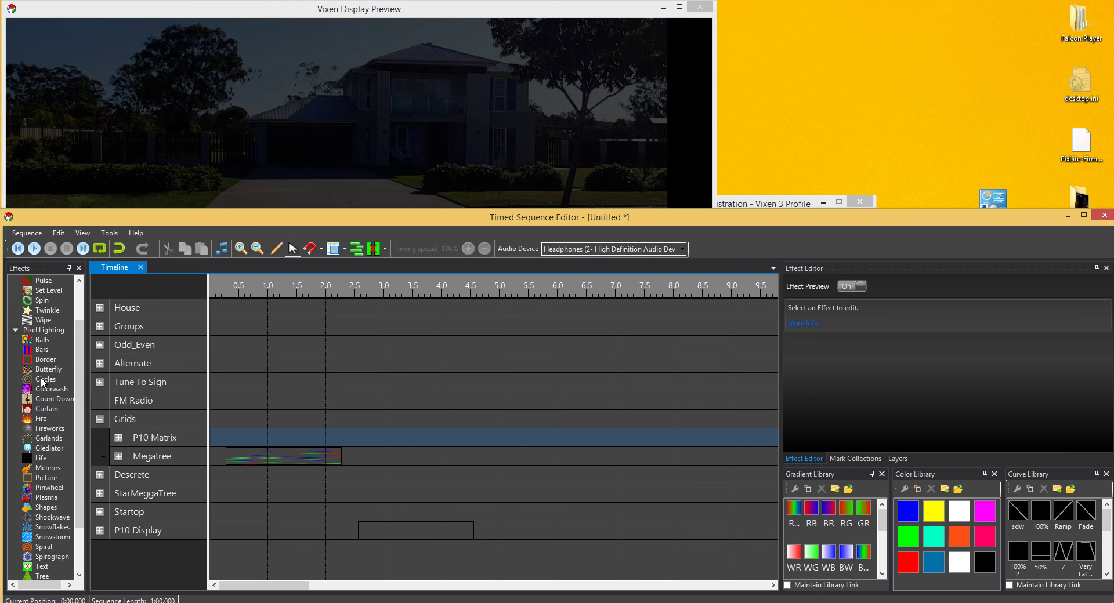
left_click_drag(47, 399, 285, 438)
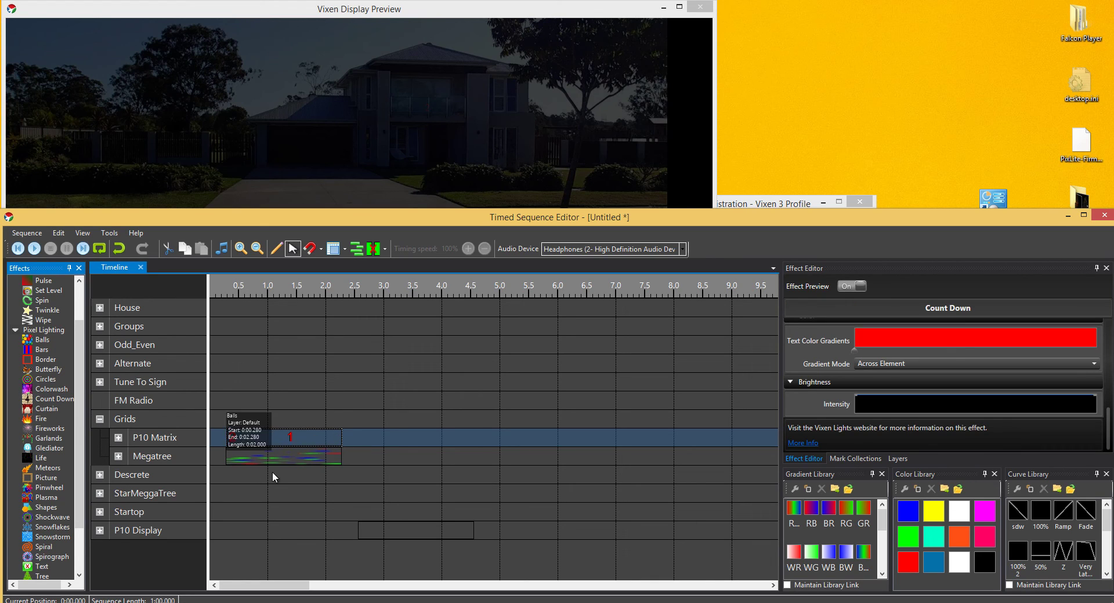
left_click(812, 356)
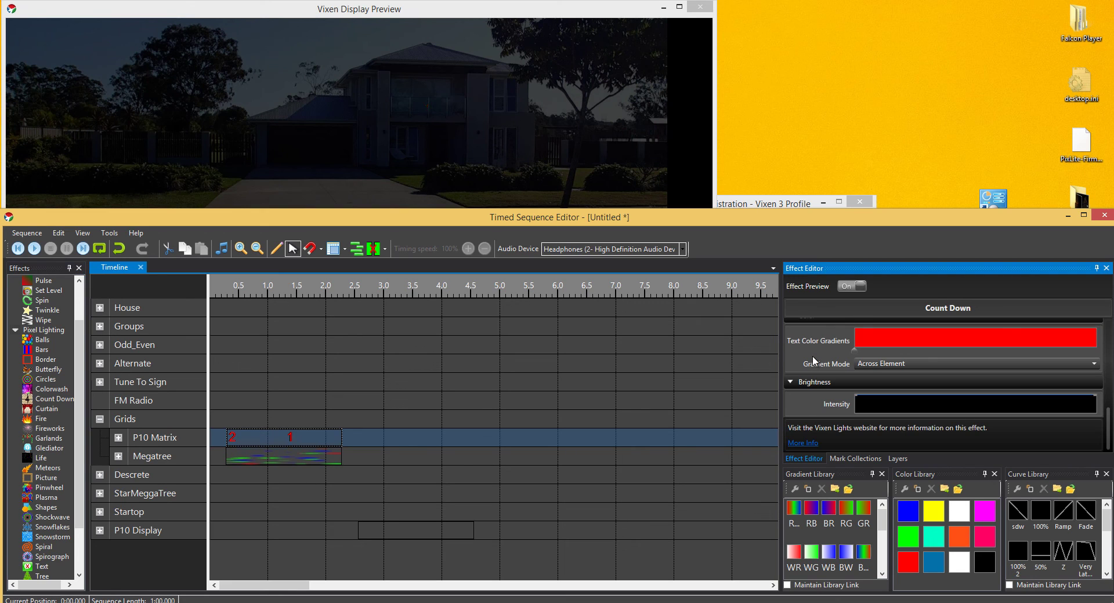
scroll(812, 356, "up", 5)
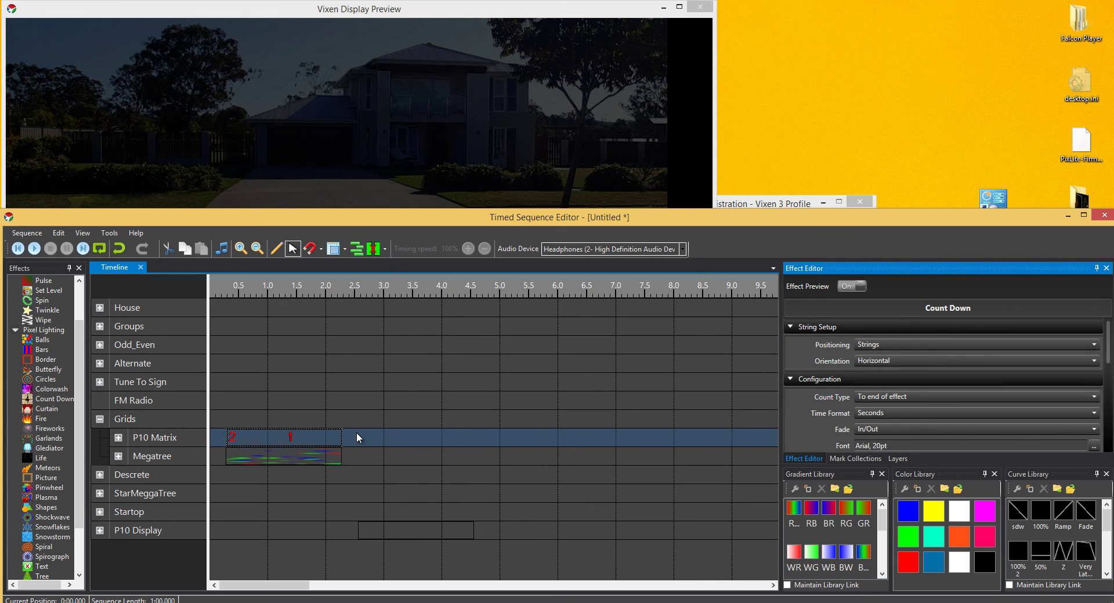
Stretch the Count Down to end around 0:06.070 so it counts 6 down to 1.
left_click_drag(342, 438, 561, 437)
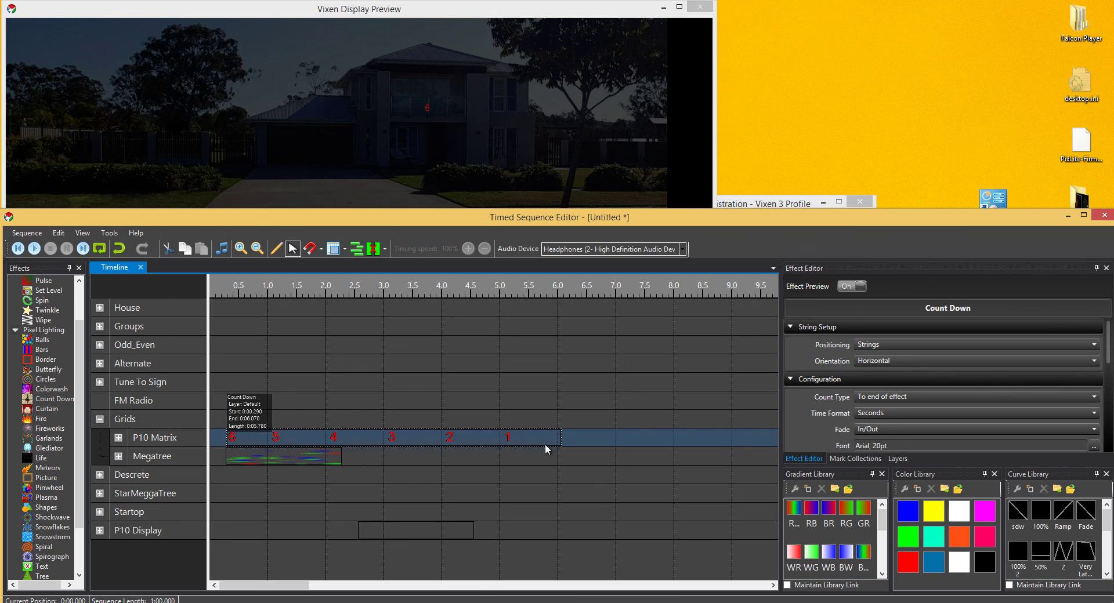
left_click(795, 408)
scroll(794, 408, "down", 4)
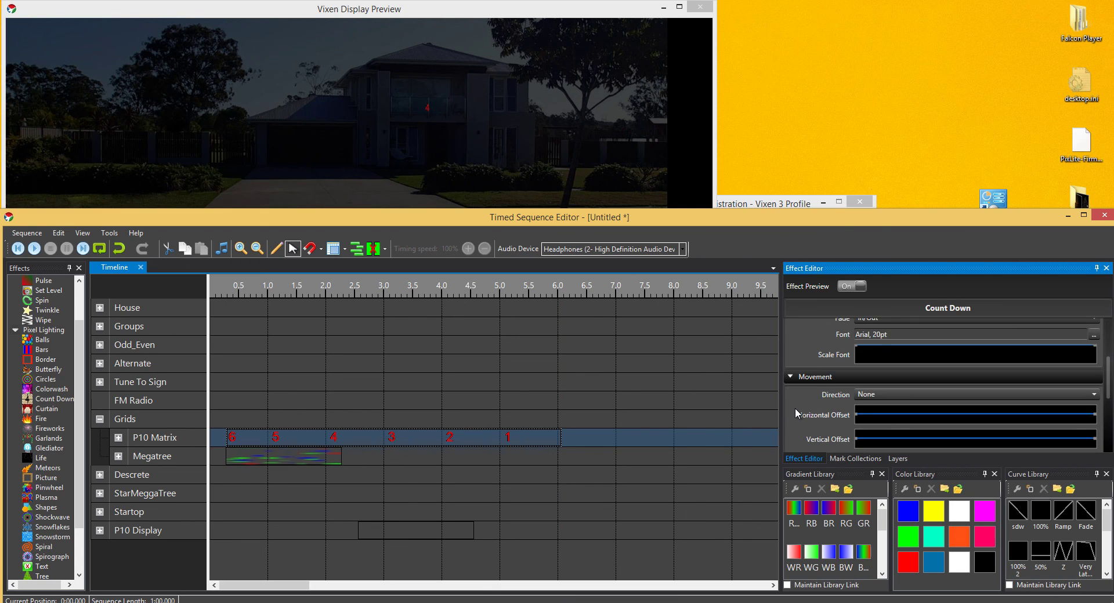
scroll(795, 408, "up", 4)
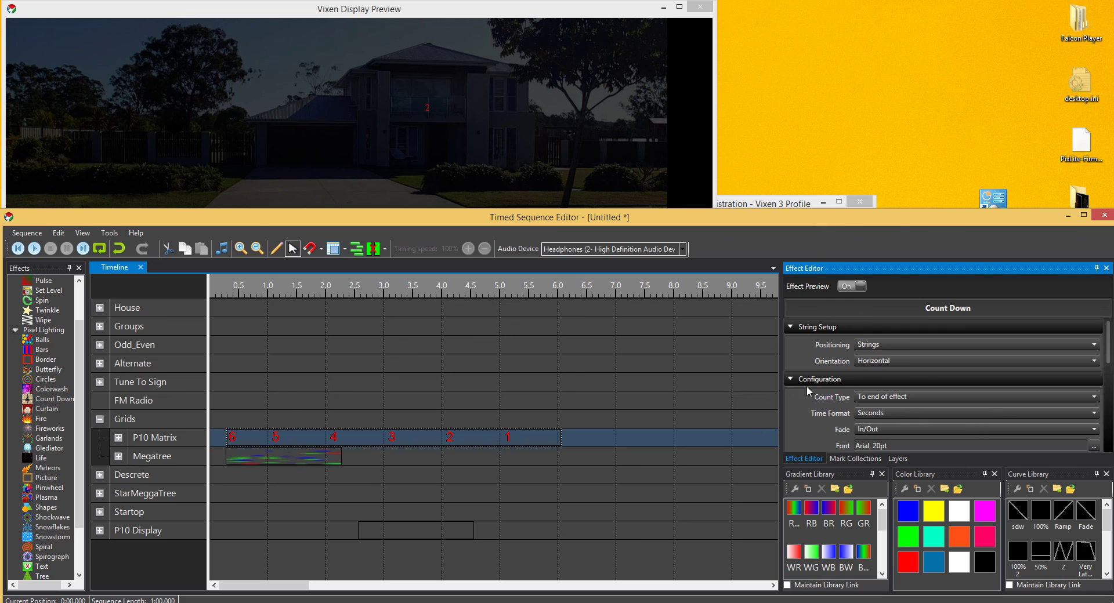
Set the Count Down's Count Type to Down from time, keeping Start Time at 10.
left_click(860, 400)
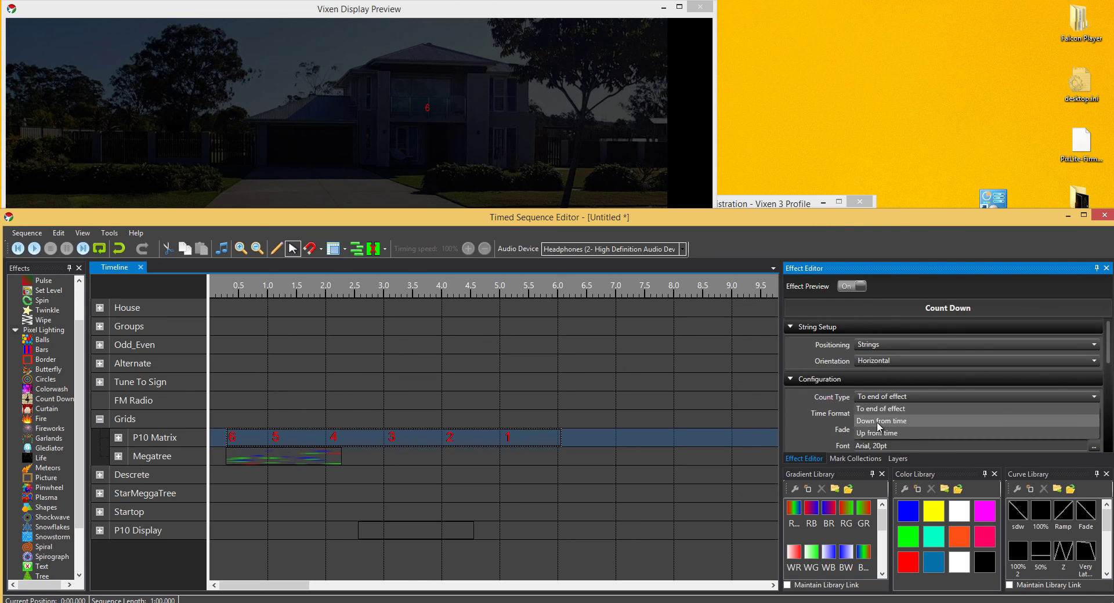
left_click(889, 422)
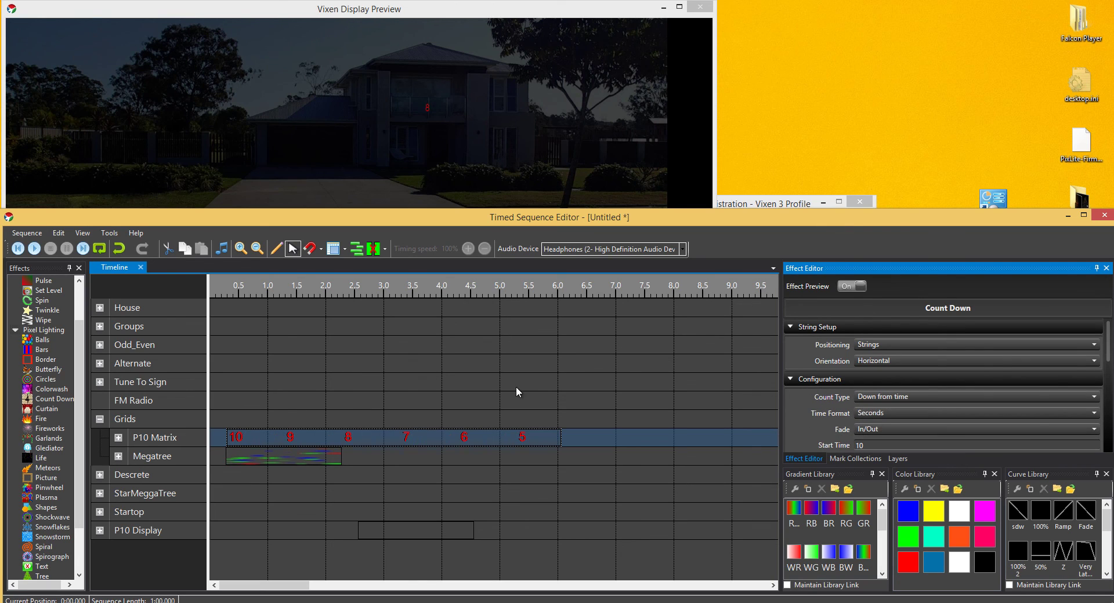